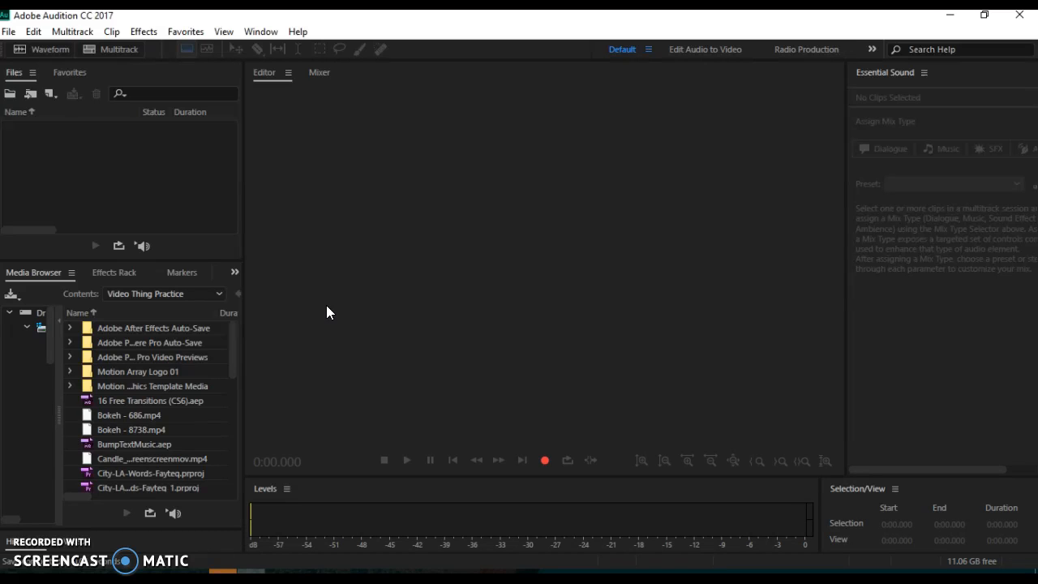
# Step: Switch to the TPOD2 folder in File Explorer, delete ready.wav, and return to Adobe Audition
pyautogui.moveTo(195, 574)
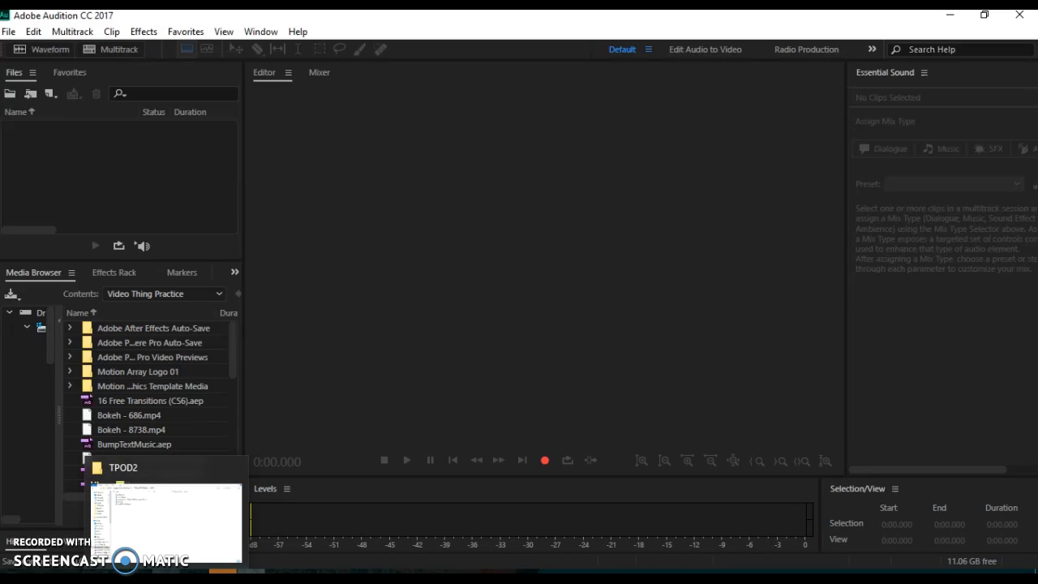
pyautogui.click(173, 503)
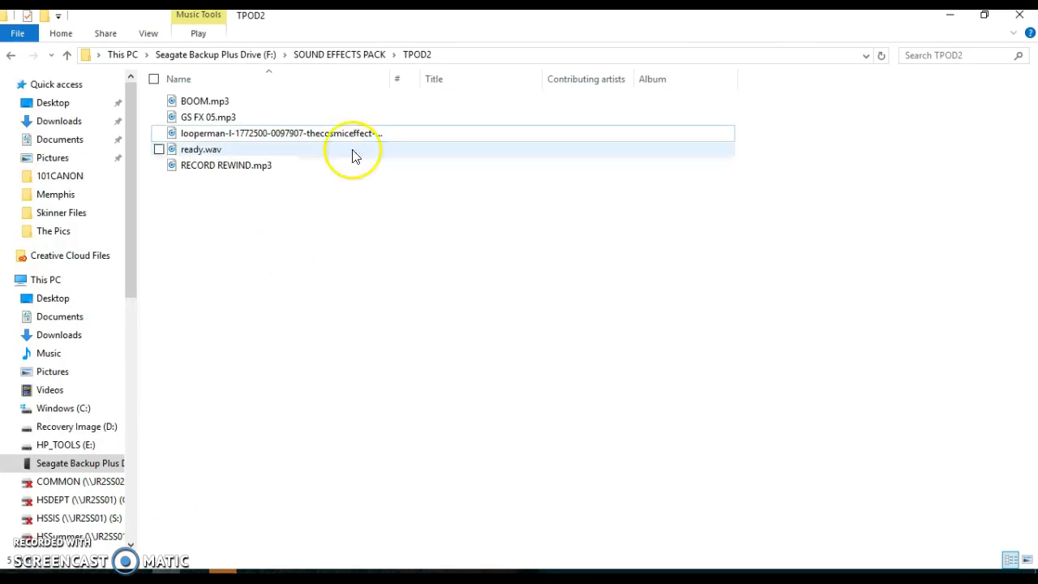
pyautogui.click(200, 154)
pyautogui.press('Delete')
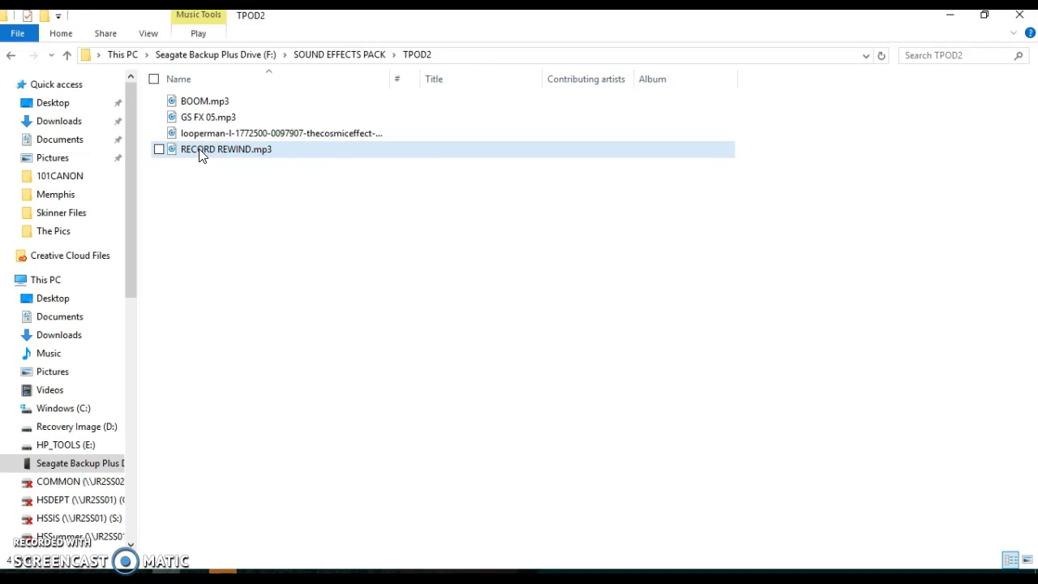
pyautogui.click(454, 236)
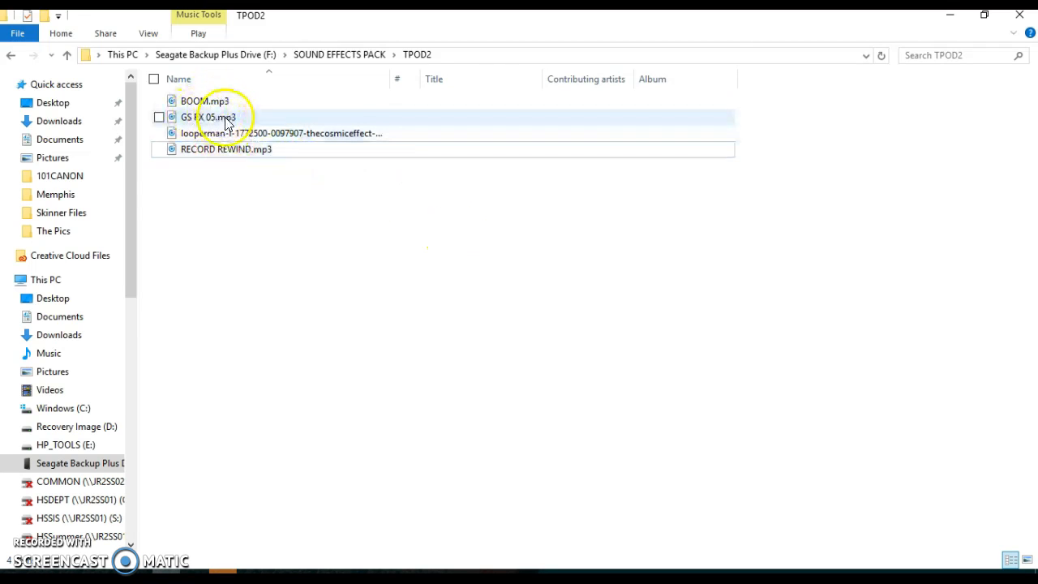
pyautogui.moveTo(355, 138)
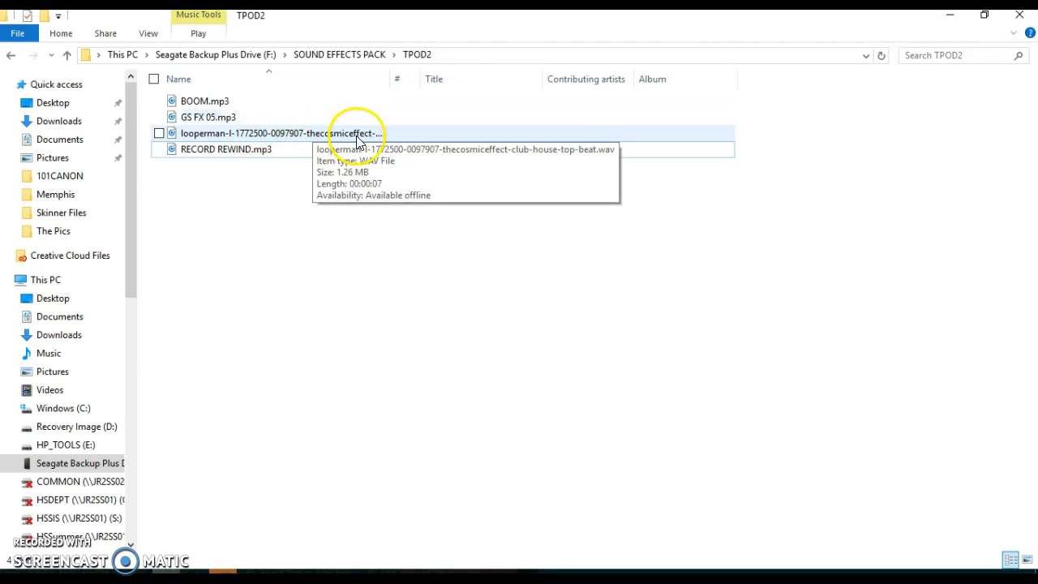
pyautogui.click(951, 16)
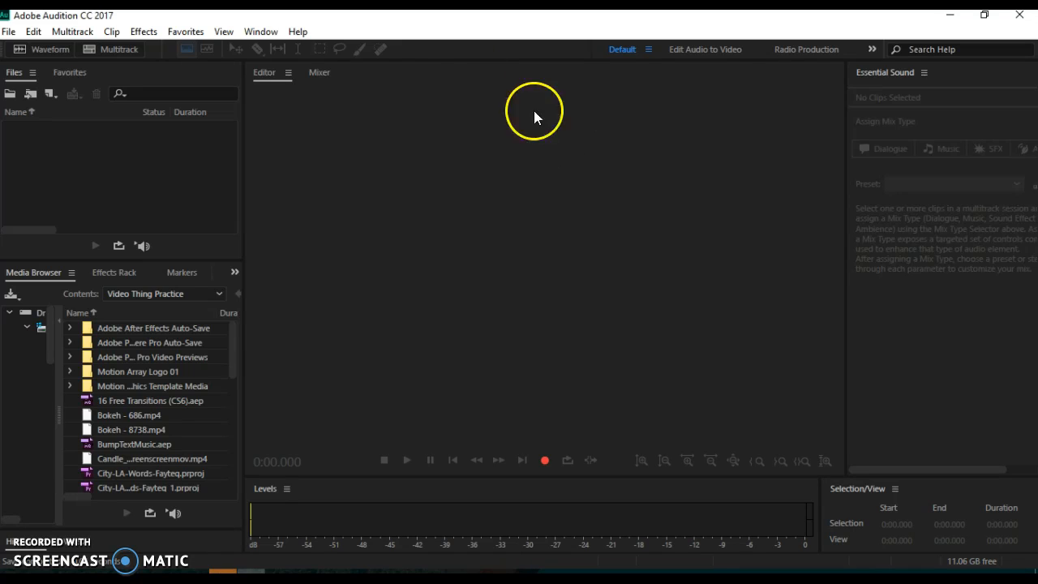
# Step: Dock the Essential Sound panel with the Editor and reset the Default workspace to its saved layout
pyautogui.click(261, 32)
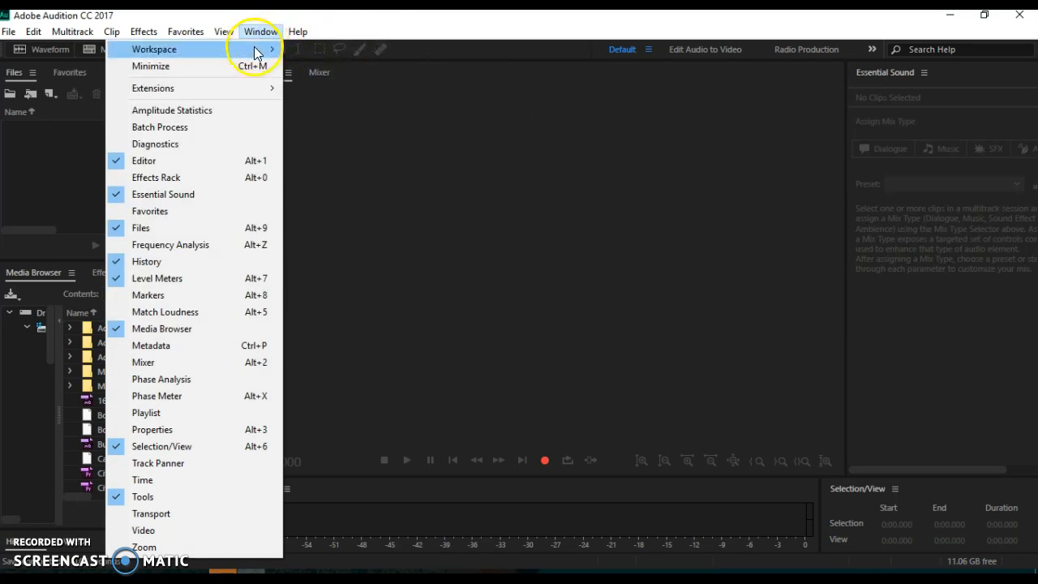
pyautogui.moveTo(254, 52)
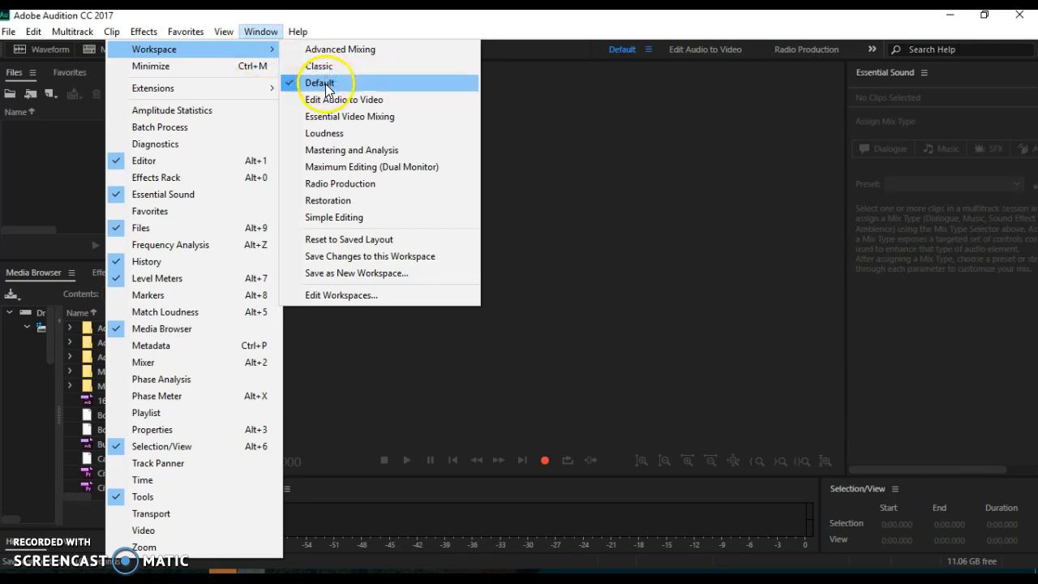
pyautogui.click(691, 176)
pyautogui.click(896, 70)
pyautogui.click(673, 150)
pyautogui.moveTo(897, 75); pyautogui.dragTo(790, 157)
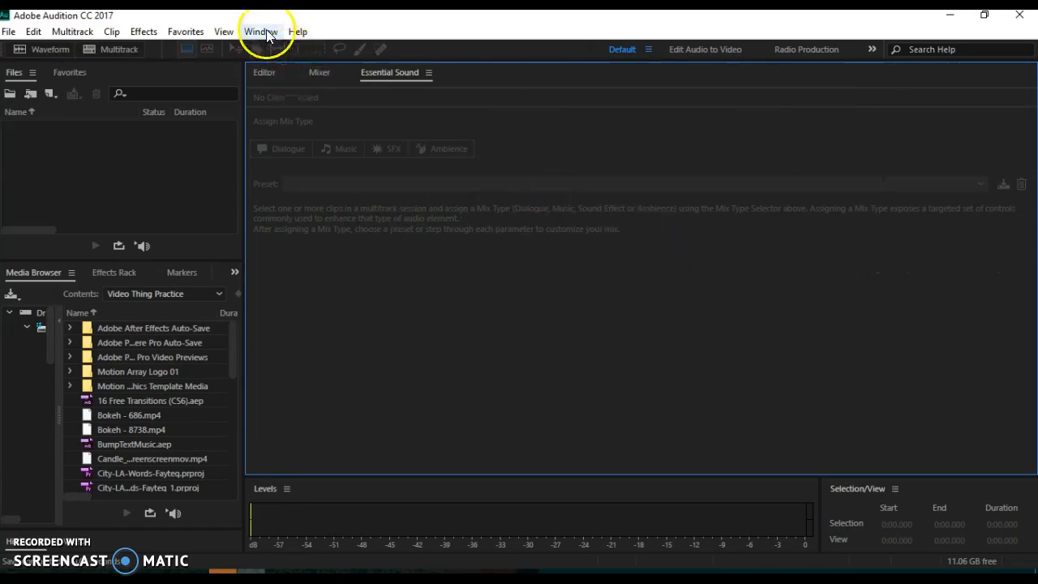
pyautogui.click(647, 50)
pyautogui.click(695, 52)
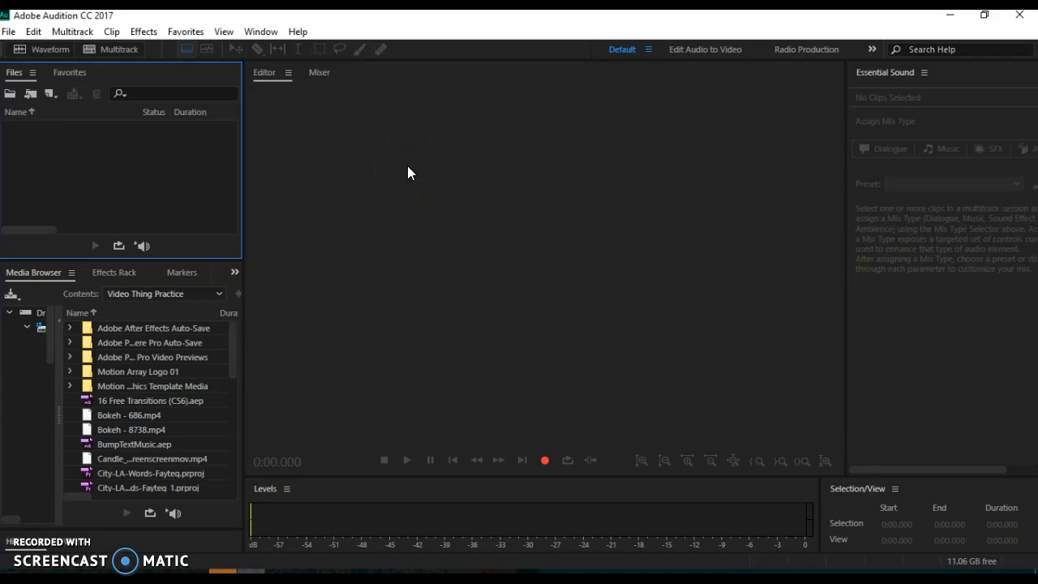
# Step: Check the default input, output and master clock devices in the Audio Hardware preferences
pyautogui.click(37, 32)
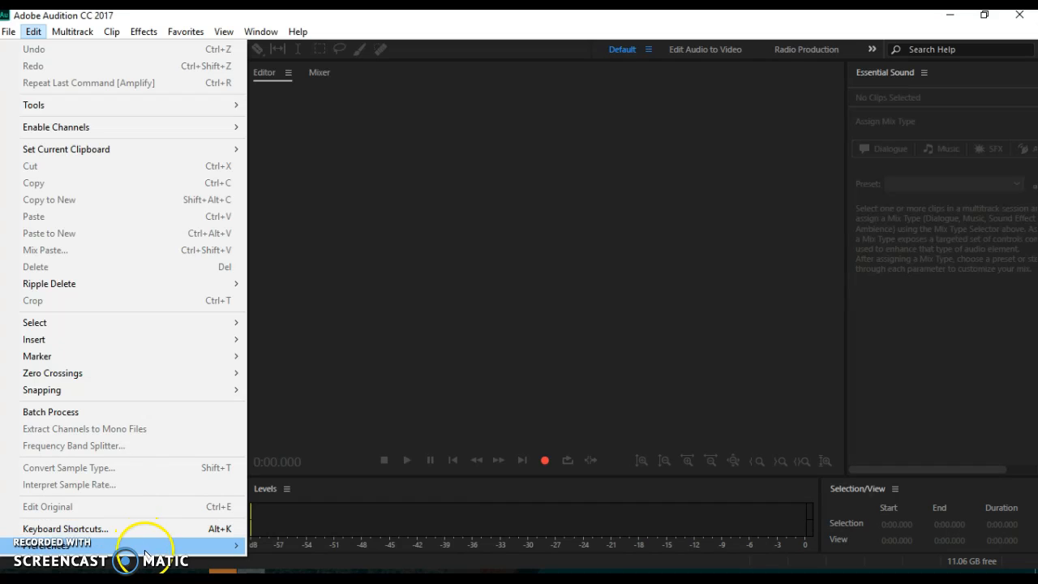
pyautogui.moveTo(146, 551)
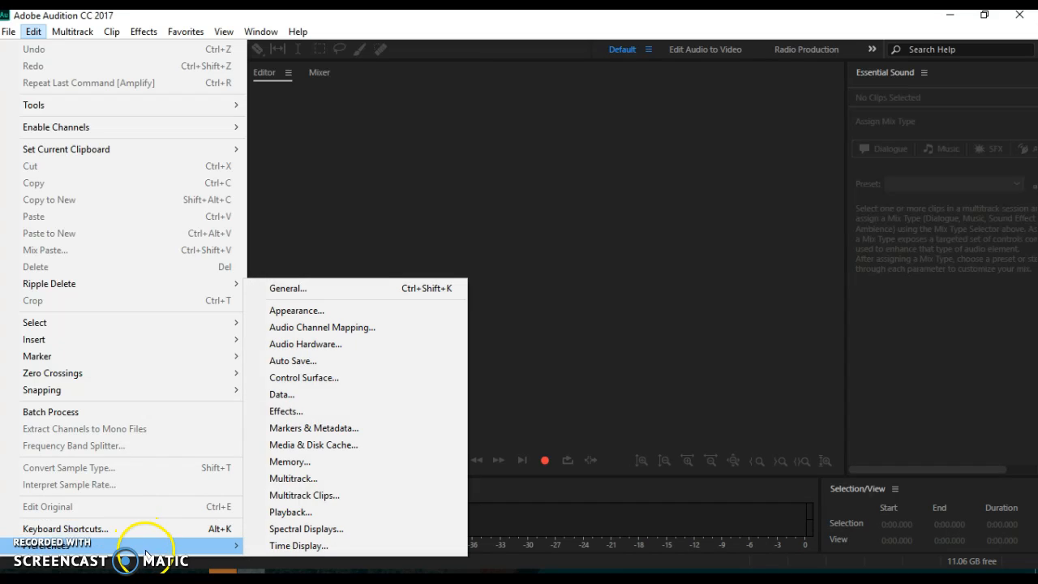
pyautogui.click(386, 341)
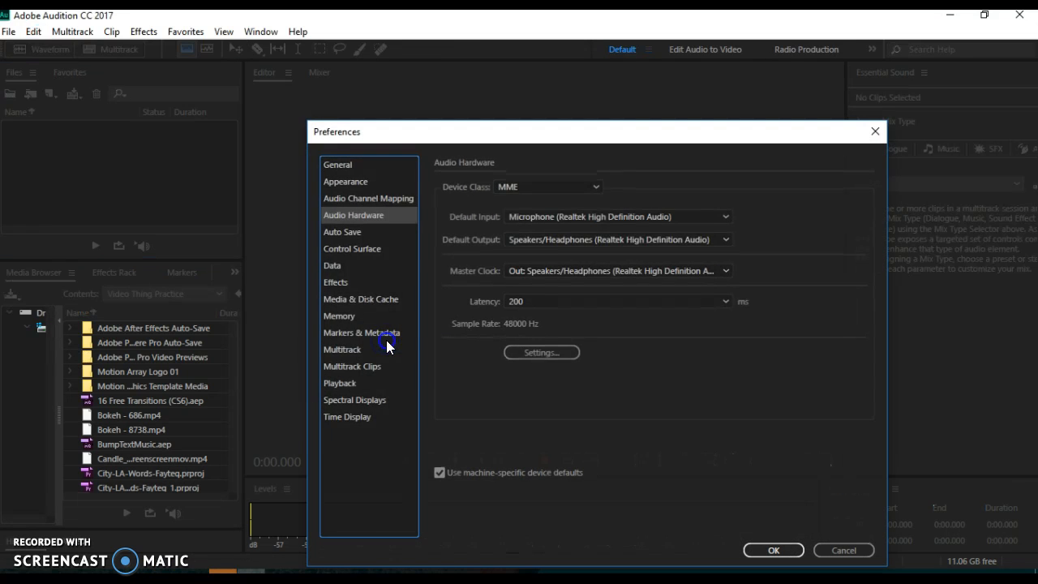
pyautogui.click(386, 338)
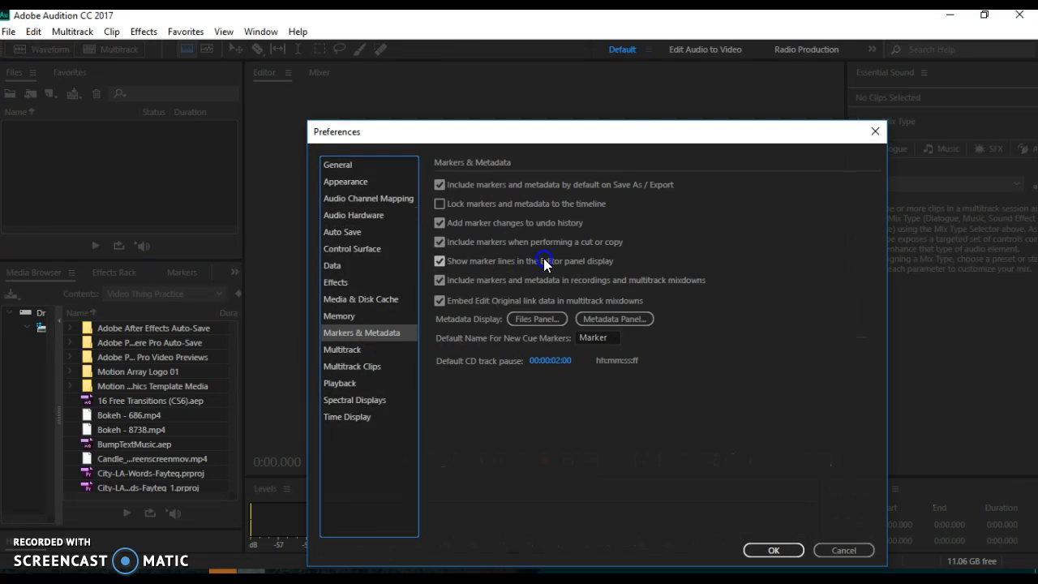
pyautogui.click(355, 216)
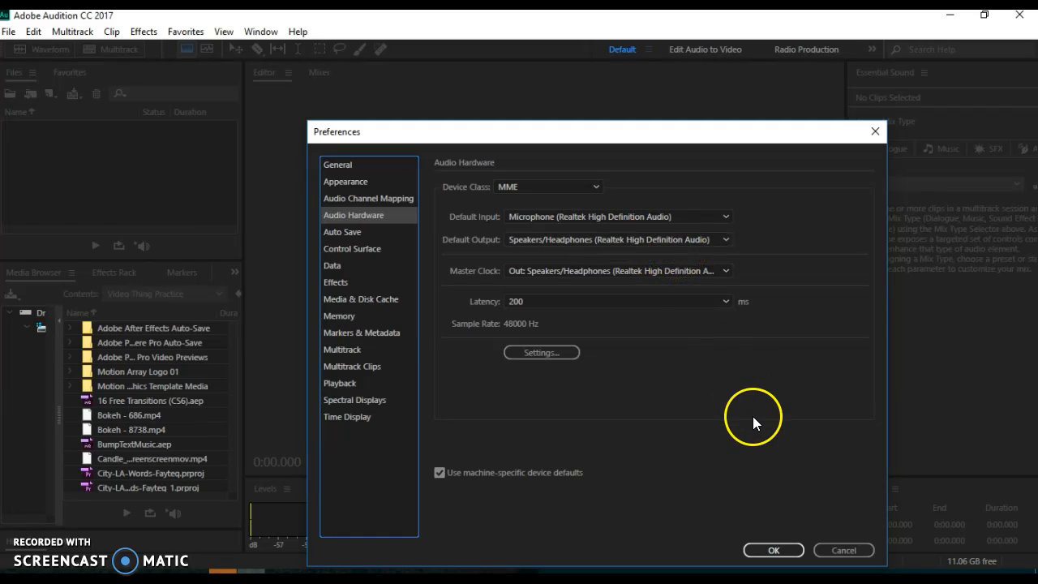
pyautogui.click(774, 550)
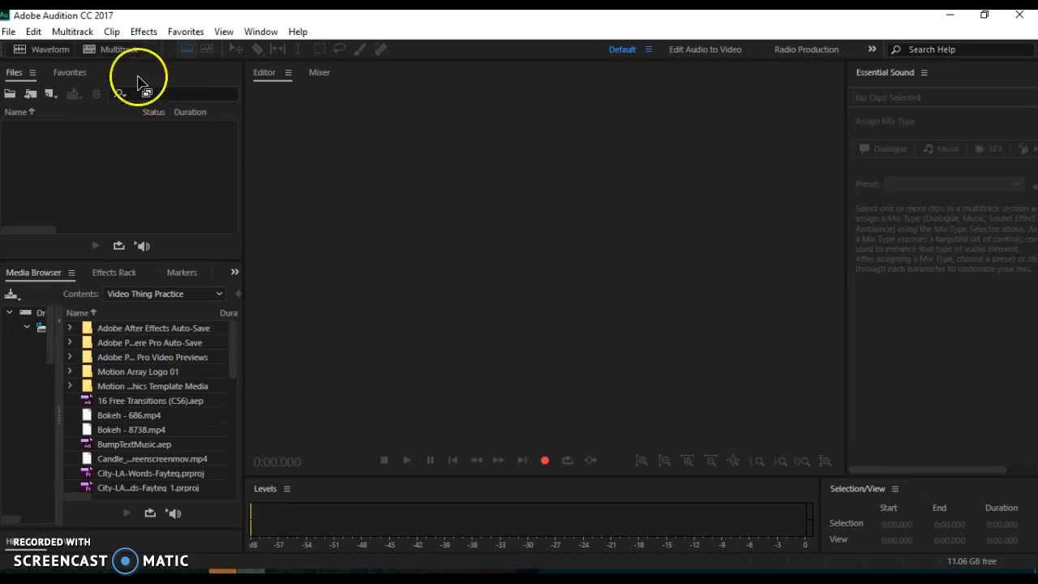
# Step: Start a new multitrack session and set its folder location to F:\SOUND EFFECTS PACK\TPOD2
pyautogui.click(10, 33)
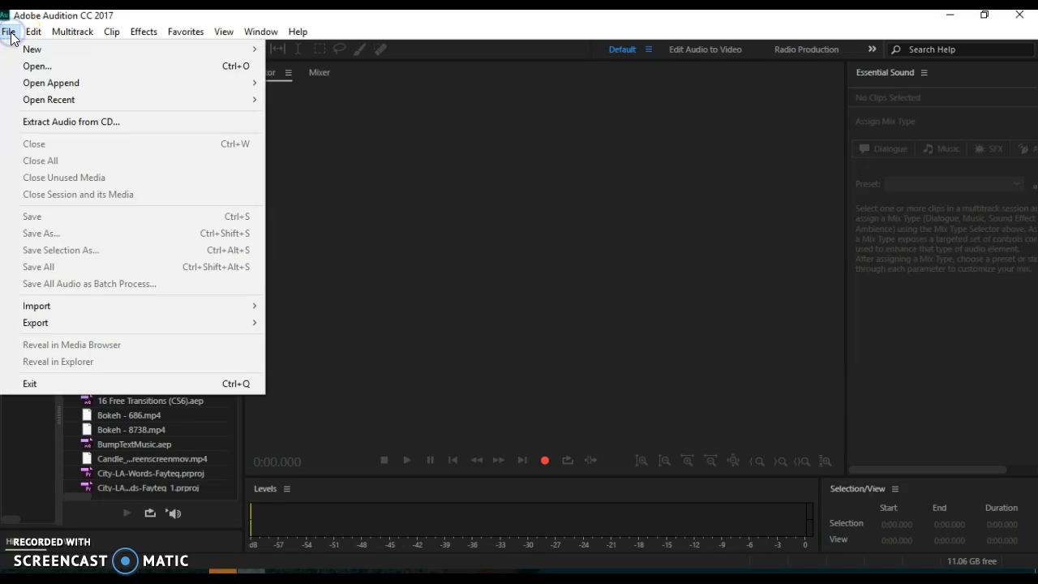
pyautogui.moveTo(47, 54)
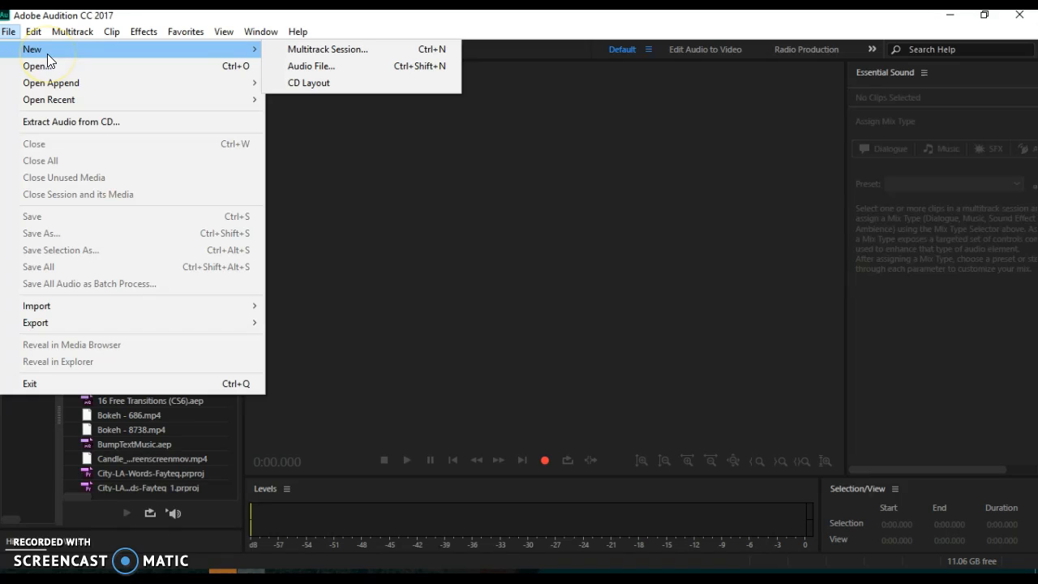
pyautogui.click(317, 51)
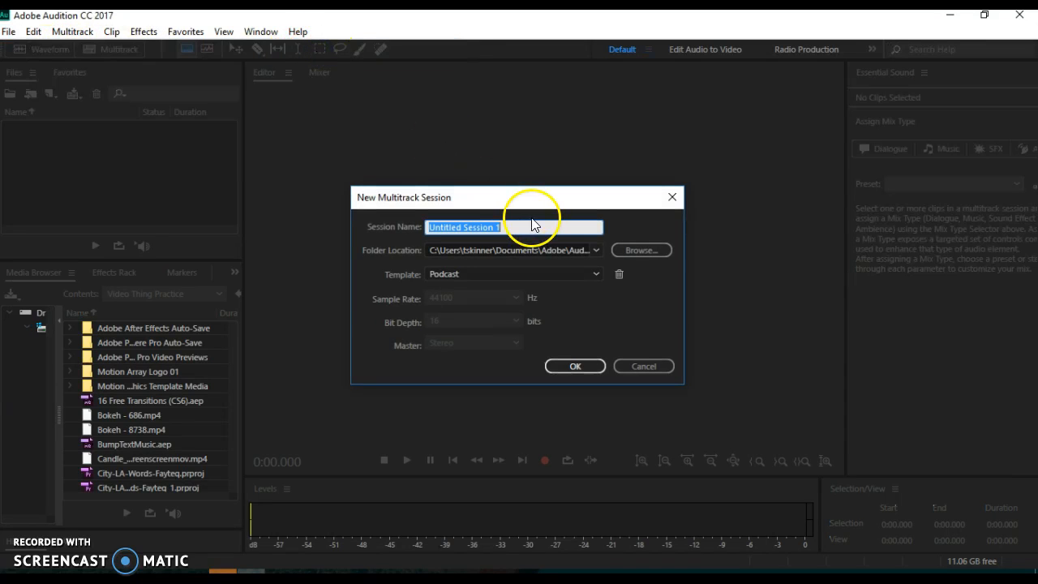
pyautogui.click(638, 252)
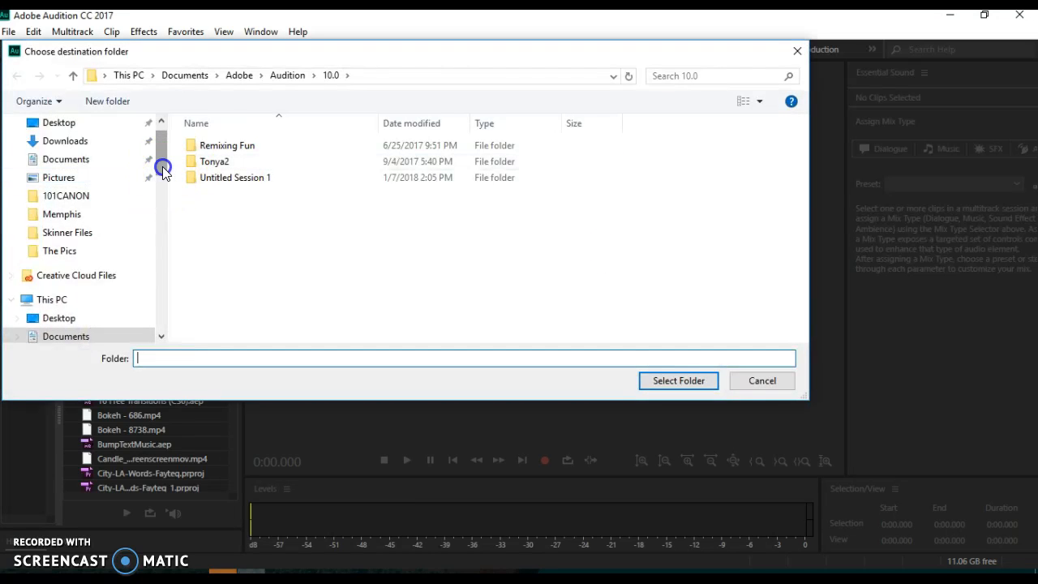
pyautogui.moveTo(162, 166); pyautogui.dragTo(156, 223)
pyautogui.click(152, 216)
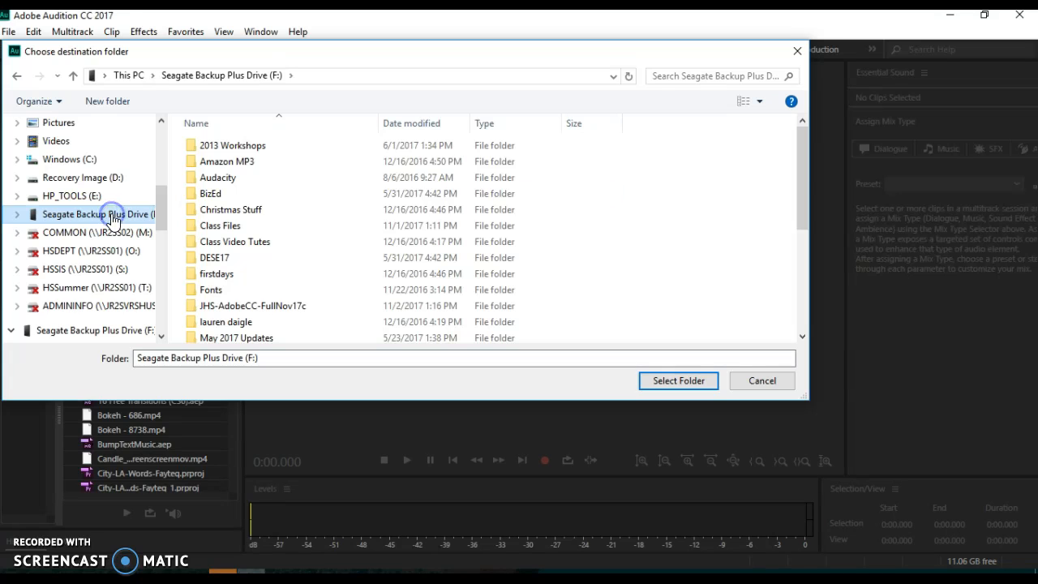
pyautogui.moveTo(801, 166); pyautogui.dragTo(796, 313)
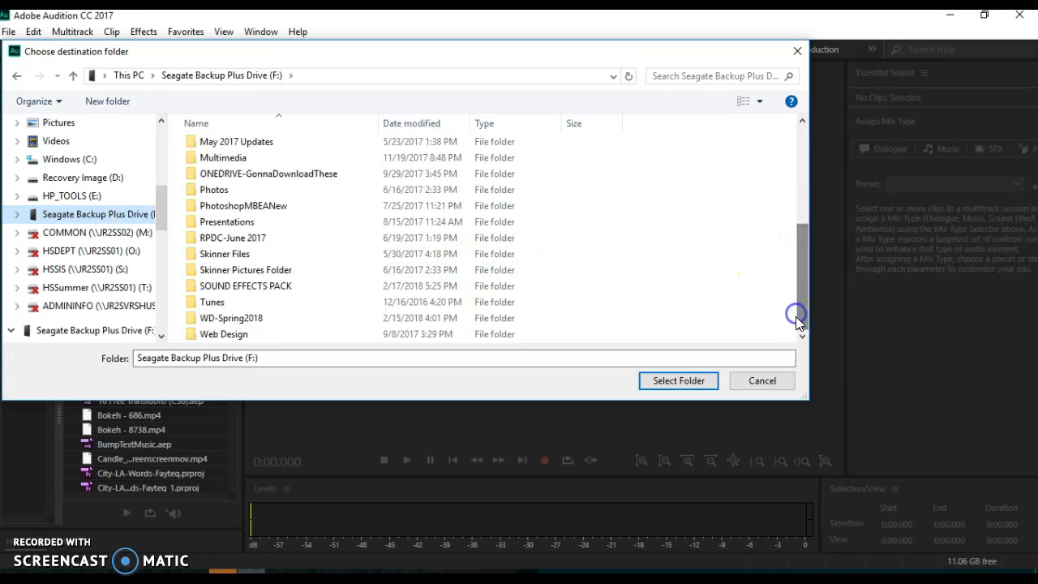
pyautogui.doubleClick(306, 293)
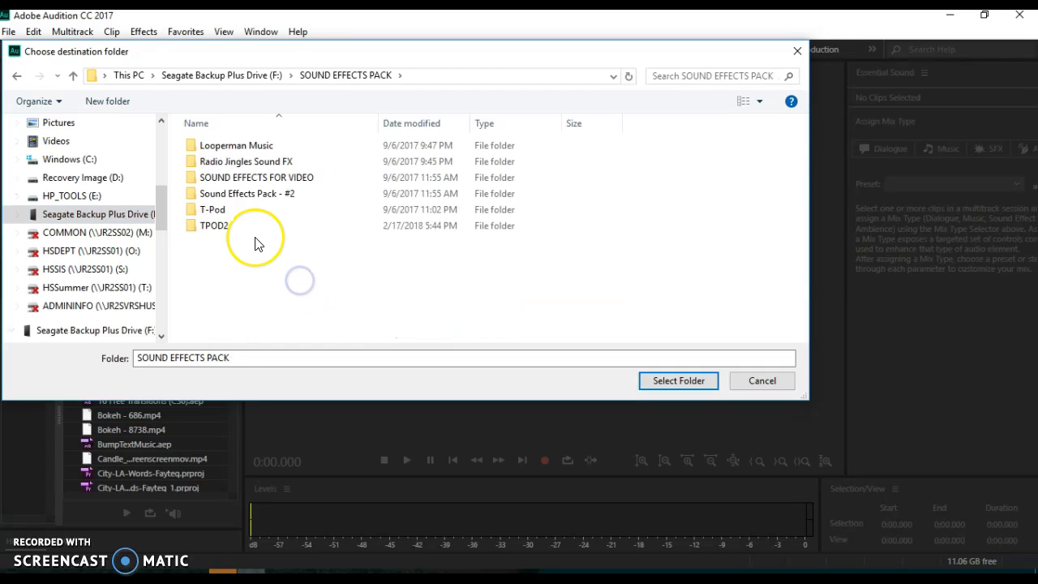
pyautogui.click(241, 229)
pyautogui.doubleClick(241, 229)
pyautogui.click(678, 380)
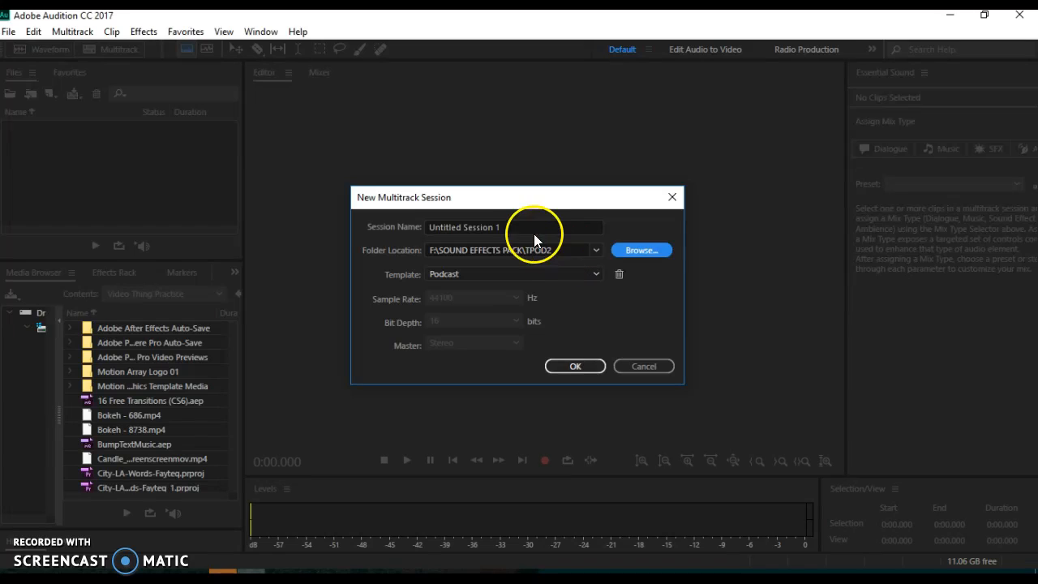
# Step: Name the new multitrack session Tpod
pyautogui.click(526, 224)
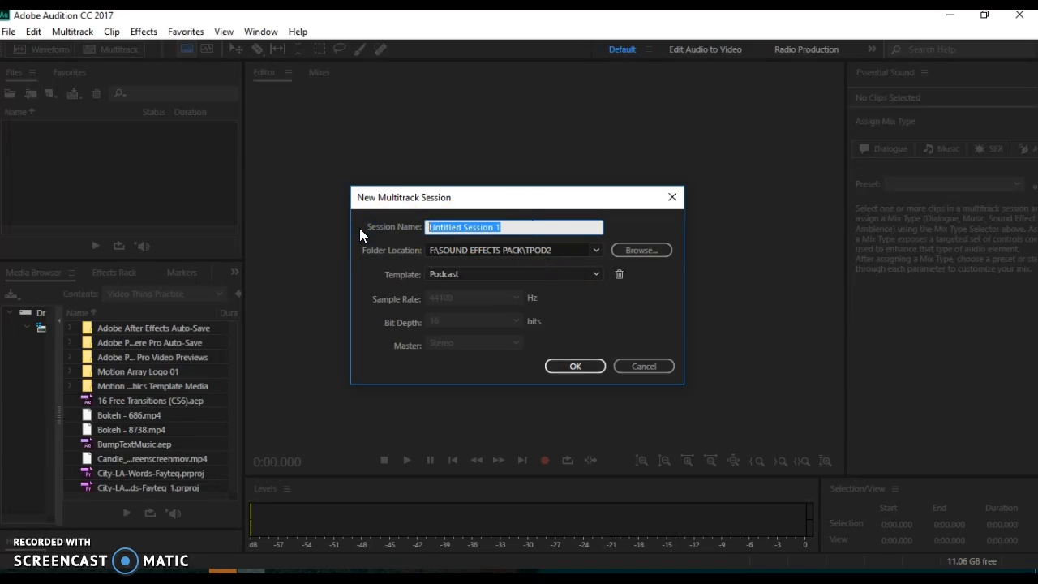
pyautogui.write('Tpo')
pyautogui.press('BackSpace')
pyautogui.write('od')
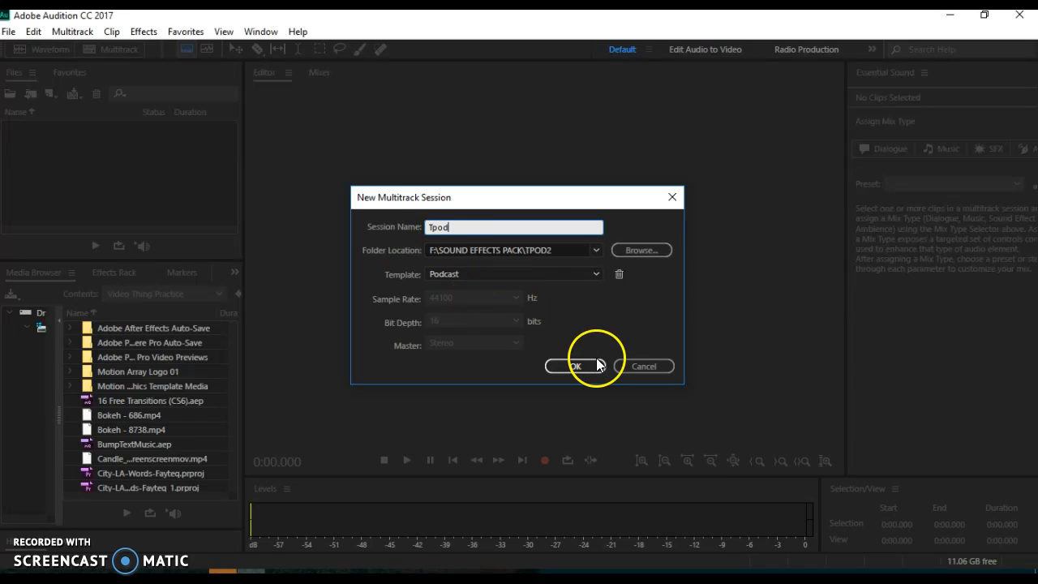
# Step: Set the session template to Podcast and create the multitrack session
pyautogui.click(564, 281)
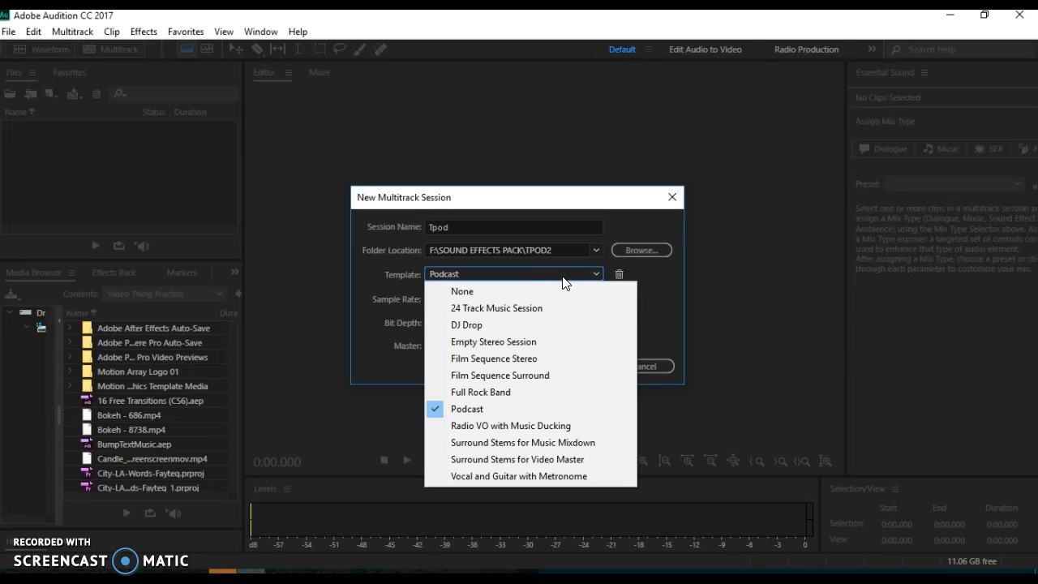
pyautogui.click(505, 323)
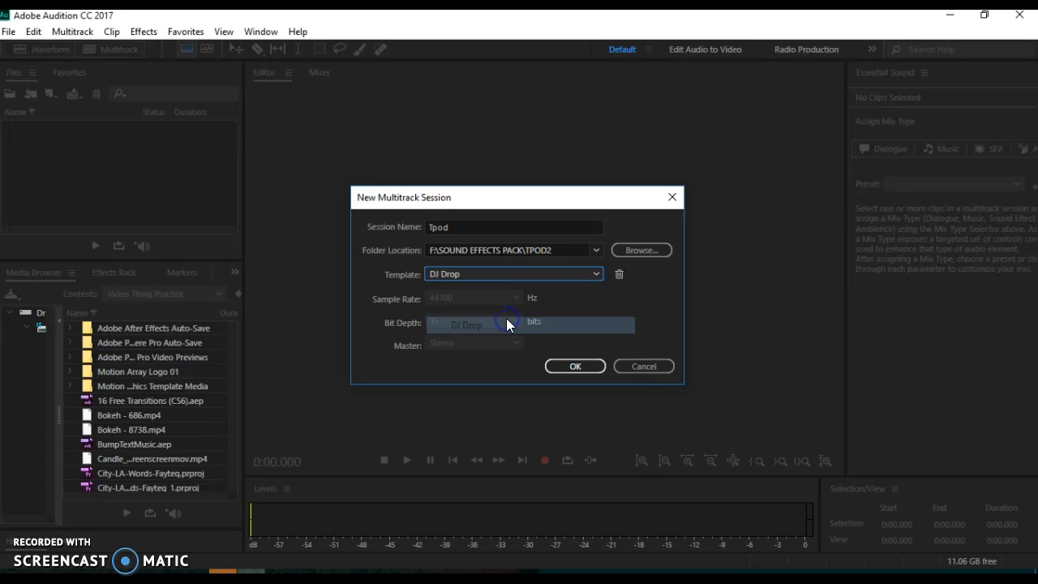
pyautogui.click(500, 276)
pyautogui.click(489, 409)
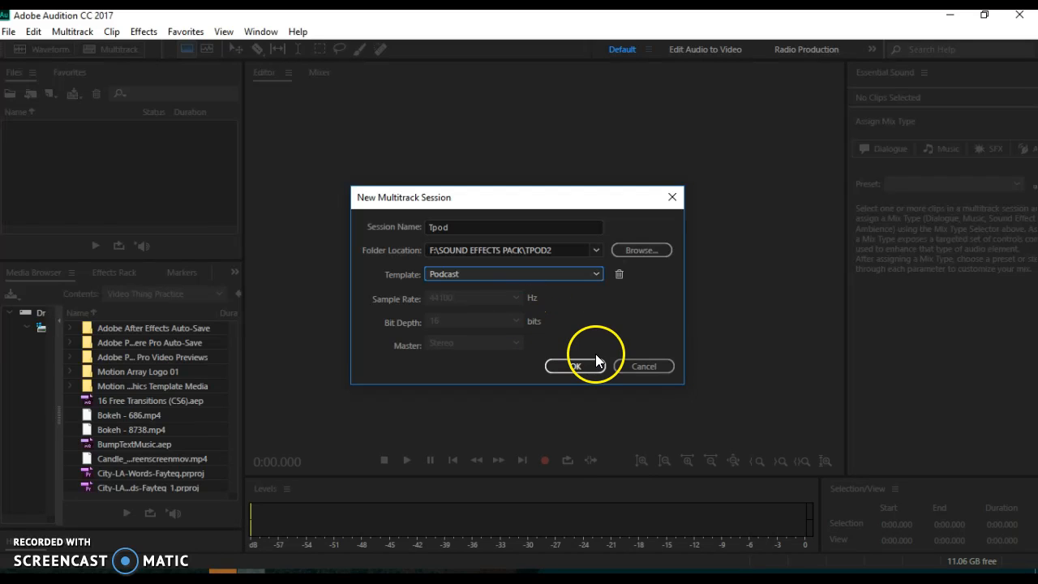
pyautogui.click(599, 275)
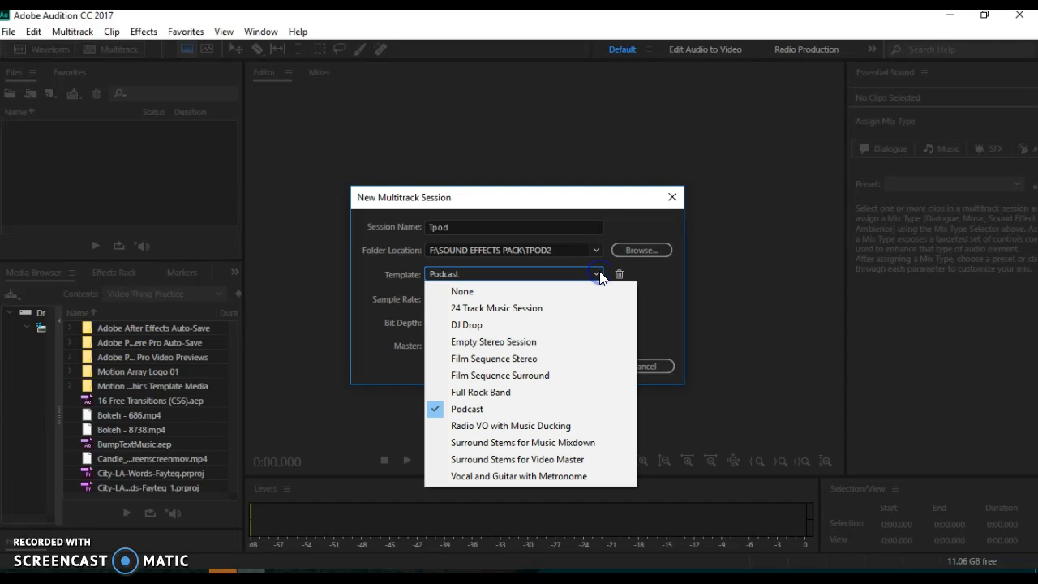
pyautogui.click(653, 313)
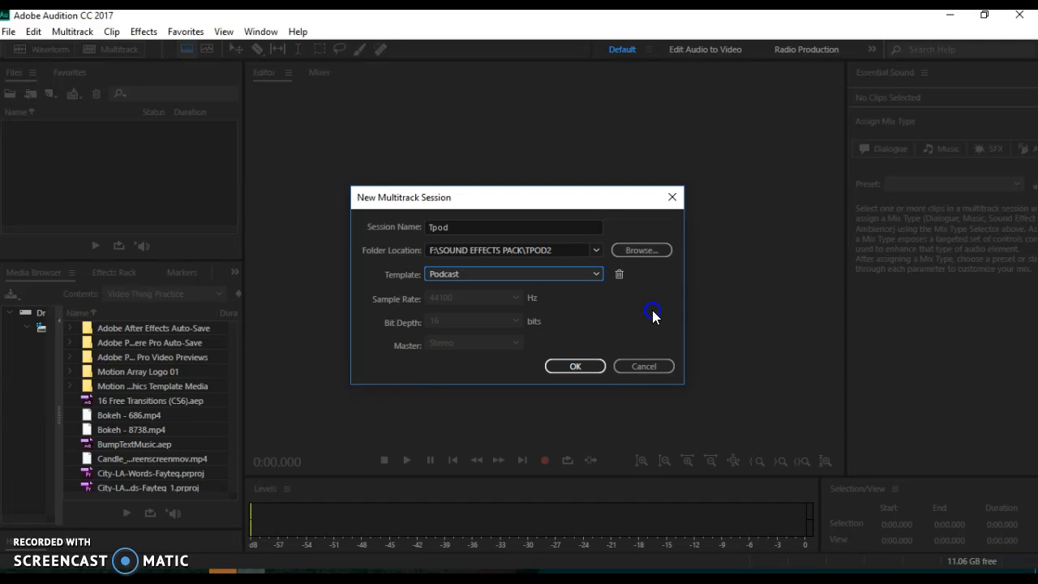
pyautogui.click(576, 365)
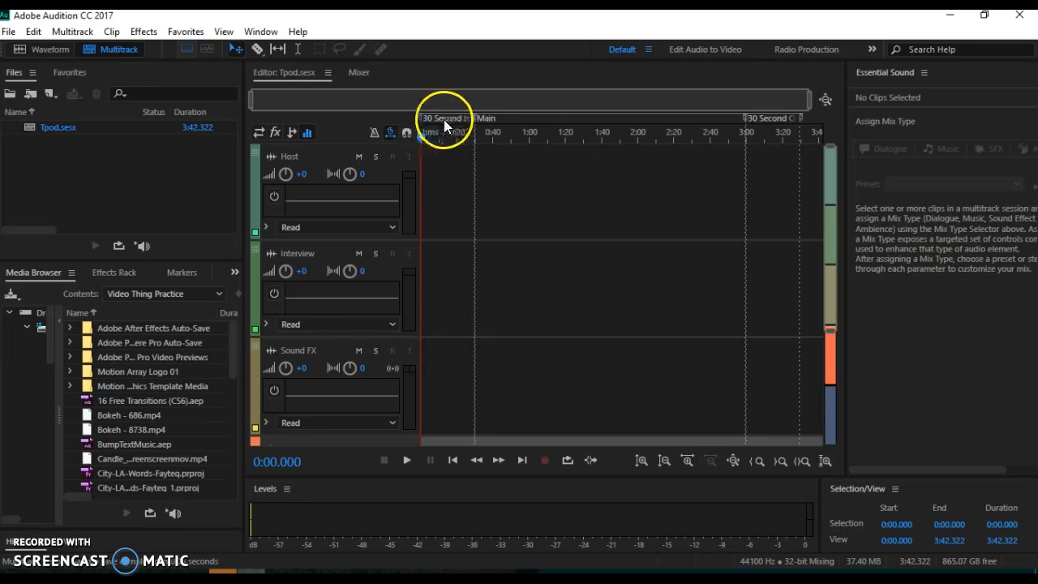
# Step: Select the Host track and zoom in vertically to enlarge the track height
pyautogui.click(659, 159)
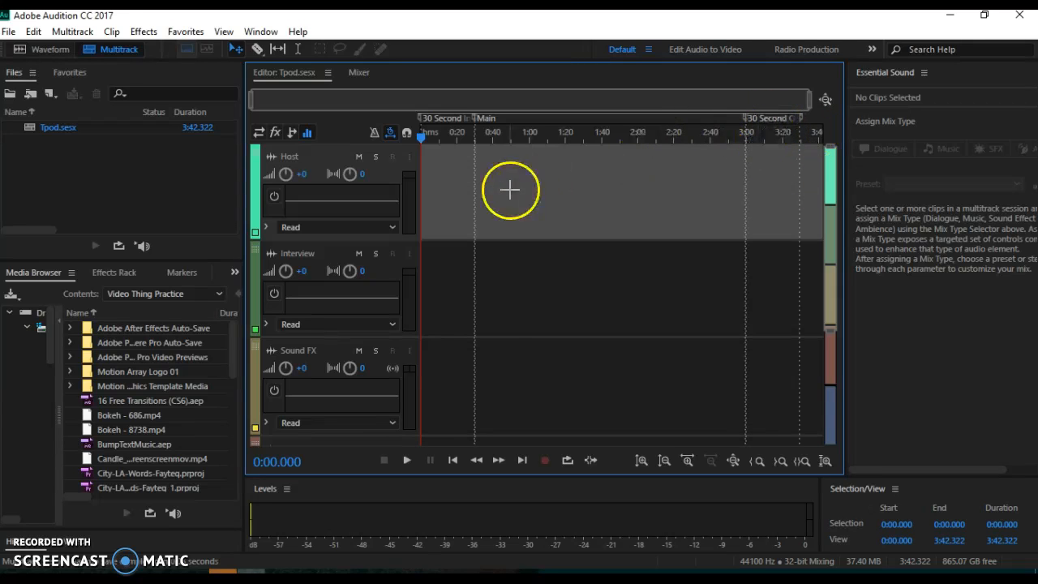
pyautogui.click(641, 461)
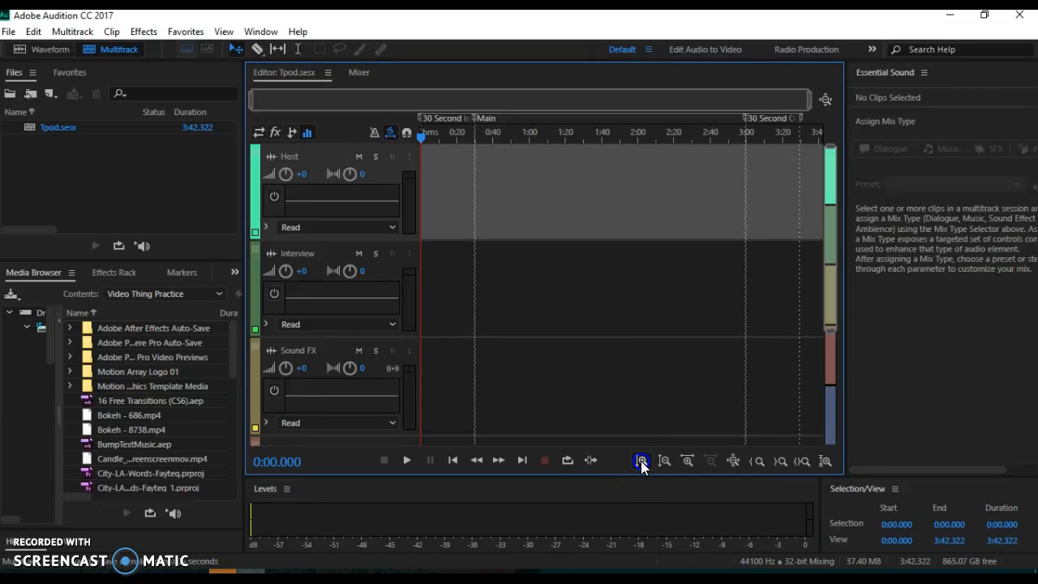
pyautogui.click(640, 460)
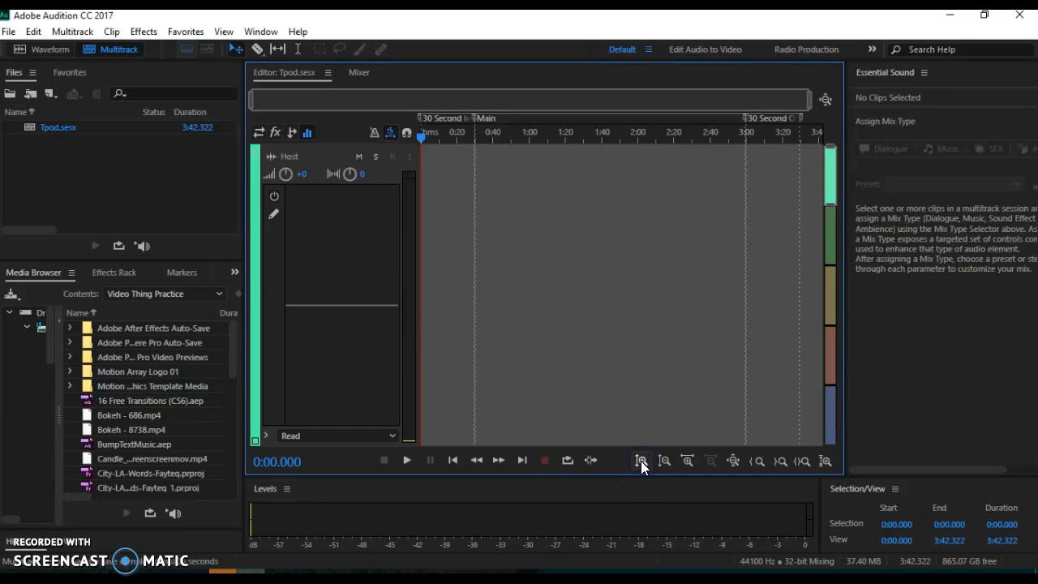
# Step: Reduce the track heights, then enlarge them one level so the tracks show their EQ controls
pyautogui.click(664, 461)
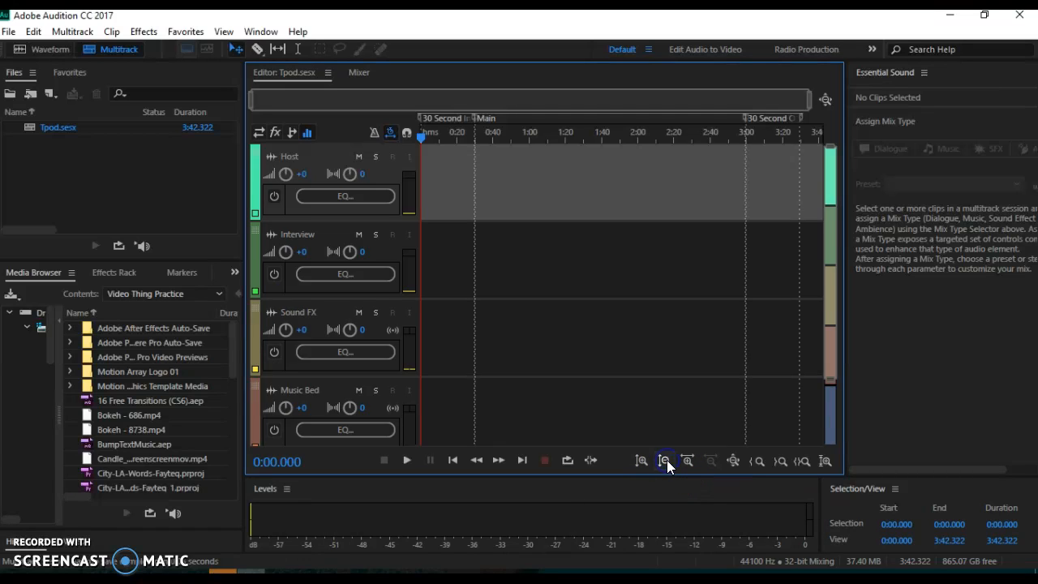
pyautogui.click(665, 461)
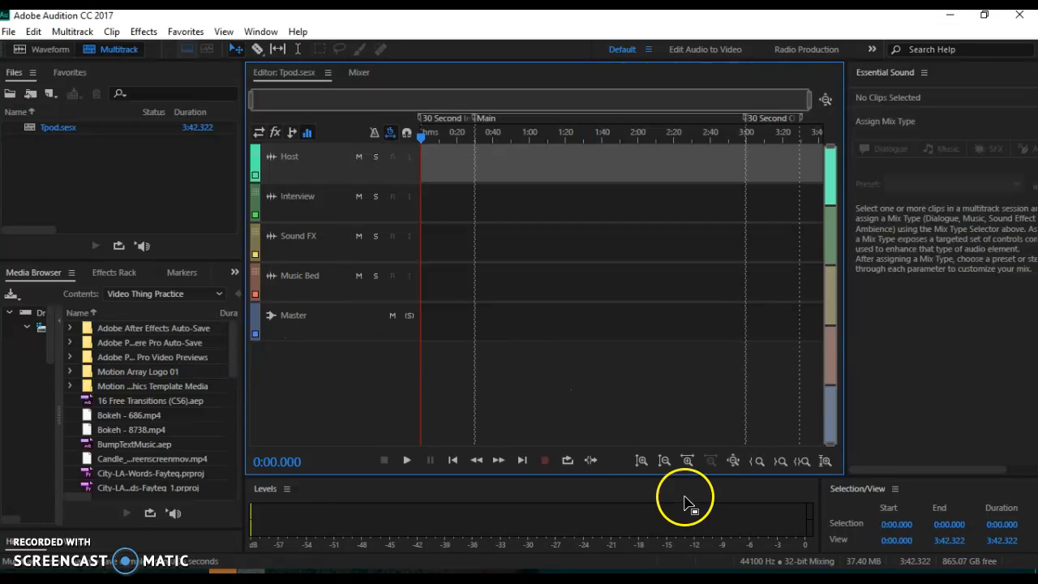
pyautogui.click(650, 460)
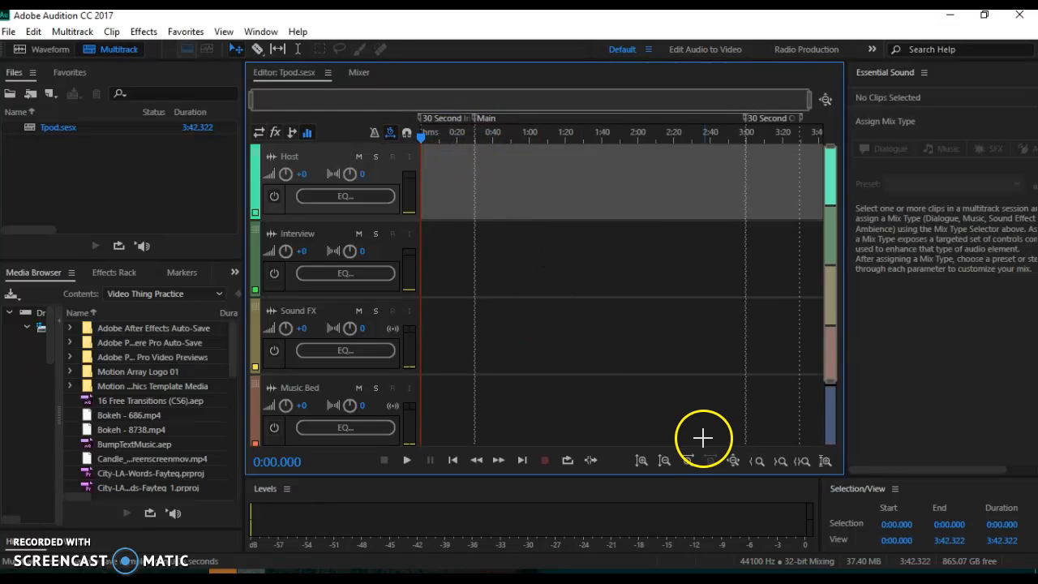
# Step: Zoom the session timeline in horizontally to about the first 40 seconds, covering the 30 Second Intro
pyautogui.click(687, 460)
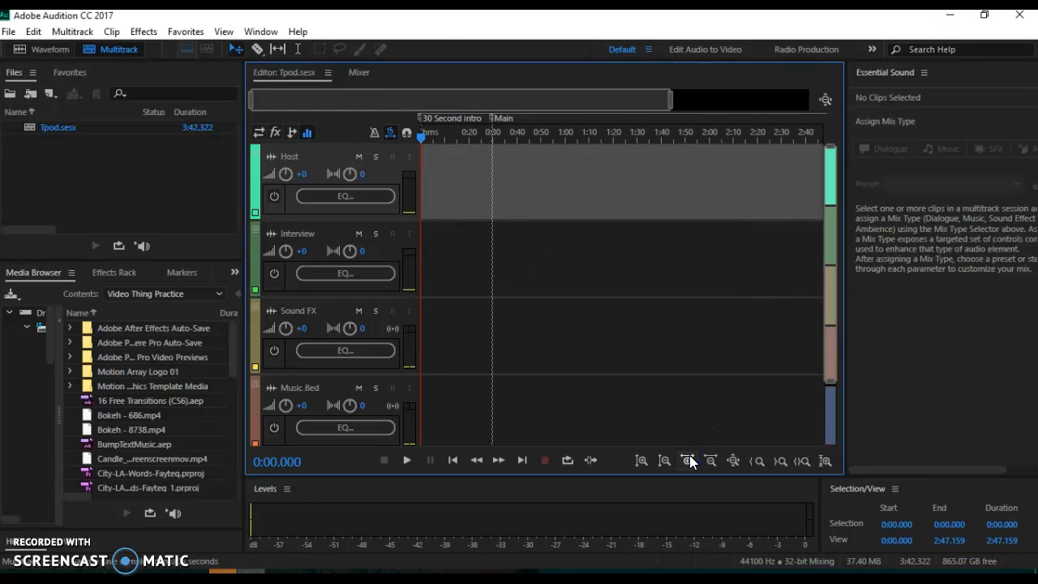
pyautogui.click(687, 461)
pyautogui.click(687, 460)
pyautogui.click(687, 461)
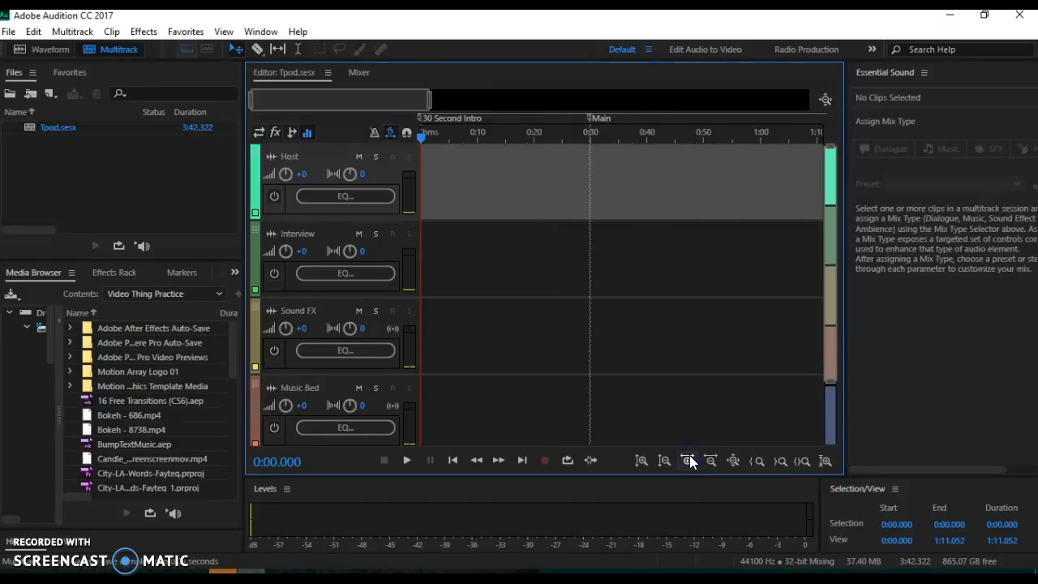
pyautogui.click(688, 460)
pyautogui.click(688, 461)
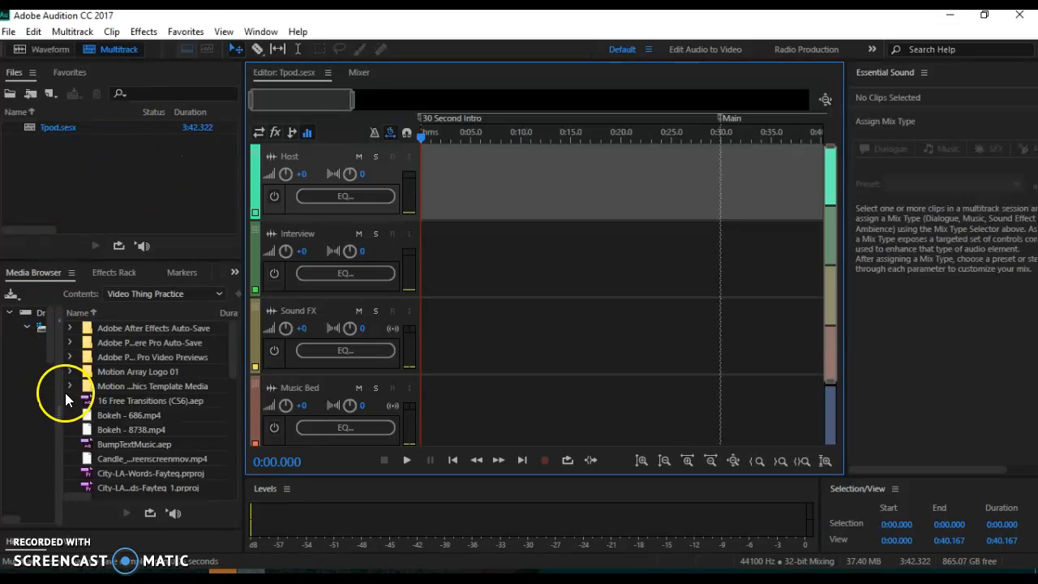
# Step: Widen the Media Browser's folder tree and open SOUND EFFECTS PACK > TPOD2 on the Seagate Backup Plus Drive
pyautogui.moveTo(61, 391); pyautogui.dragTo(111, 401)
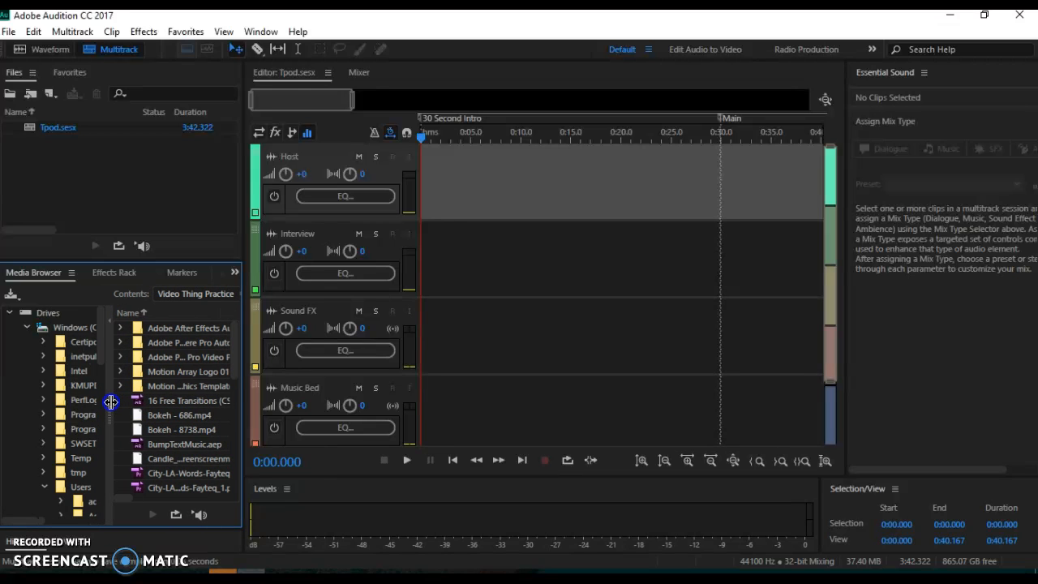
pyautogui.click(27, 316)
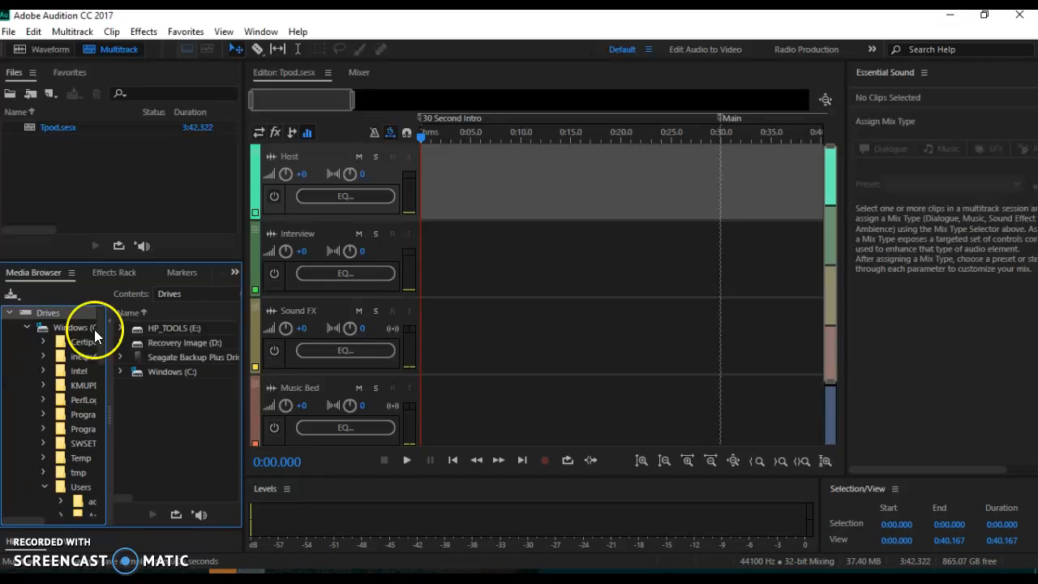
pyautogui.doubleClick(153, 356)
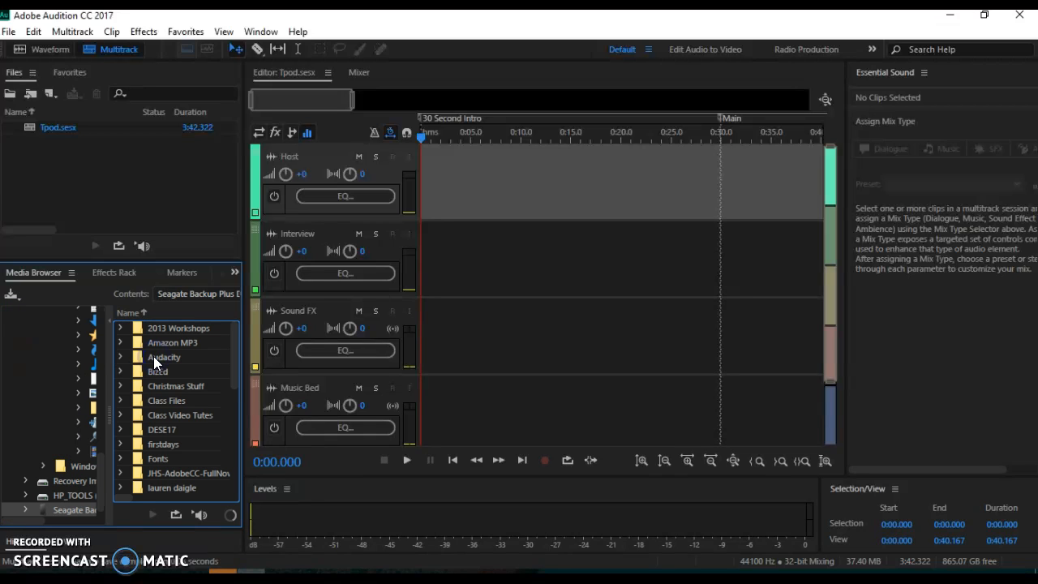
pyautogui.moveTo(233, 370); pyautogui.dragTo(237, 444)
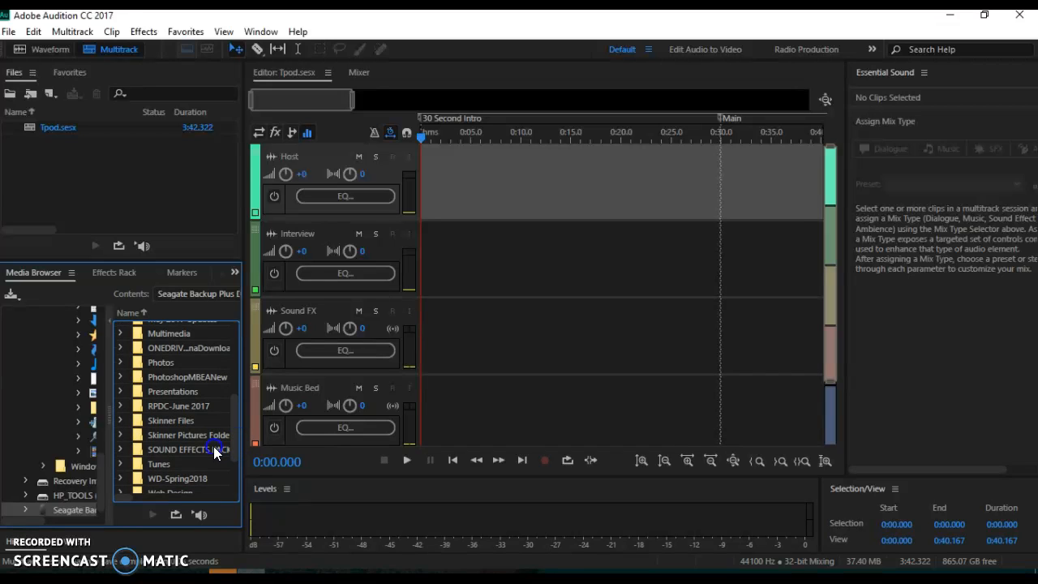
pyautogui.doubleClick(214, 448)
pyautogui.doubleClick(176, 399)
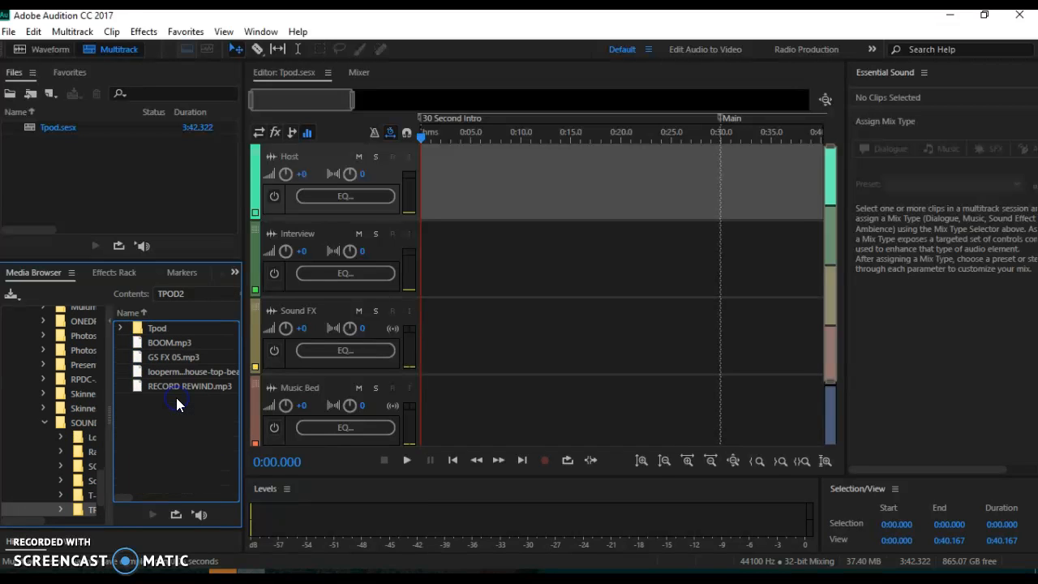
# Step: Preview BOOM.mp3 and GS FX 05.mp3, and check the TPOD2 folder in File Explorer before returning to Audition
pyautogui.click(178, 344)
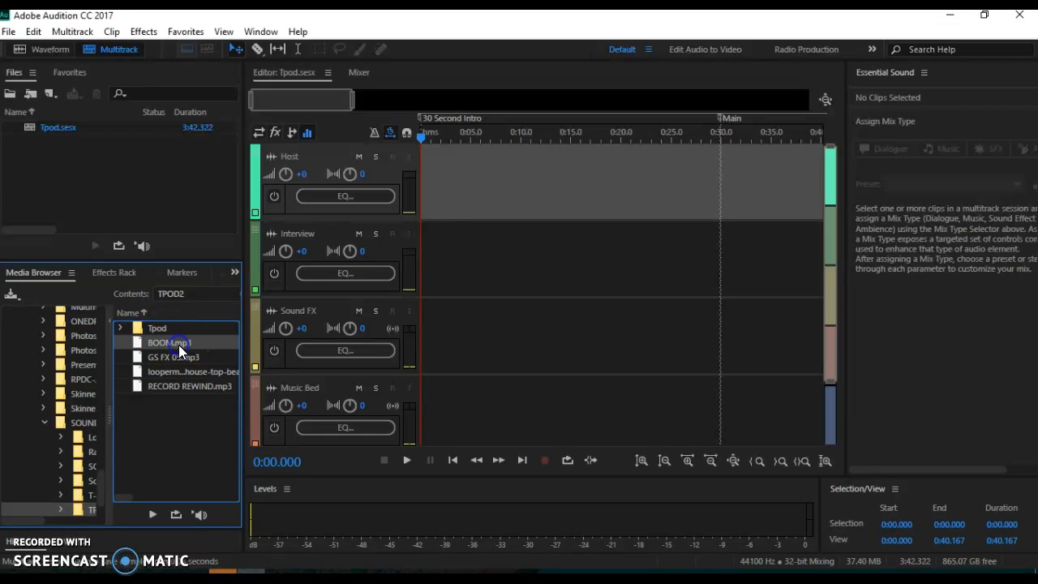
pyautogui.click(151, 513)
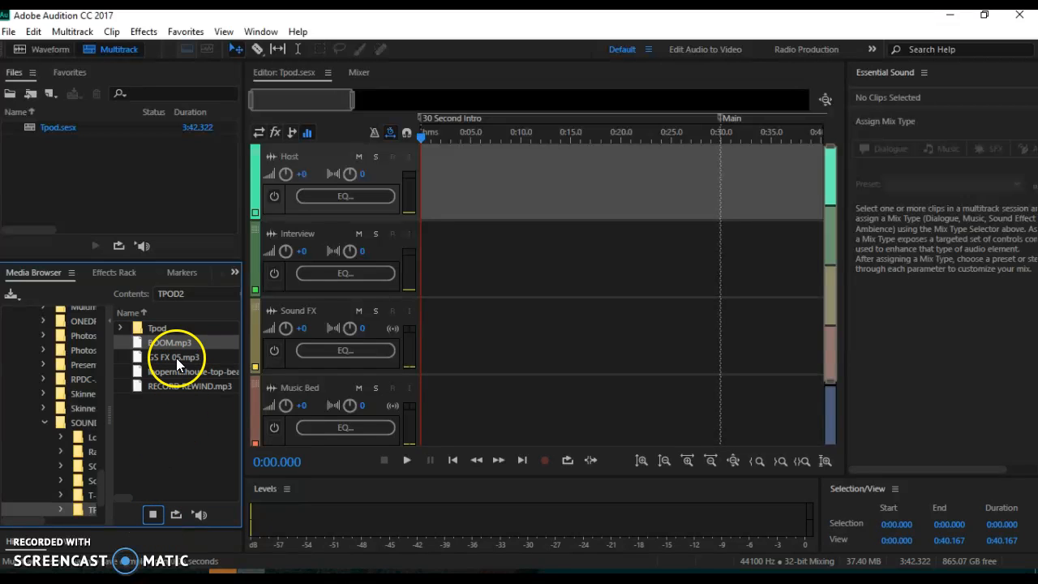
pyautogui.click(176, 359)
pyautogui.click(152, 514)
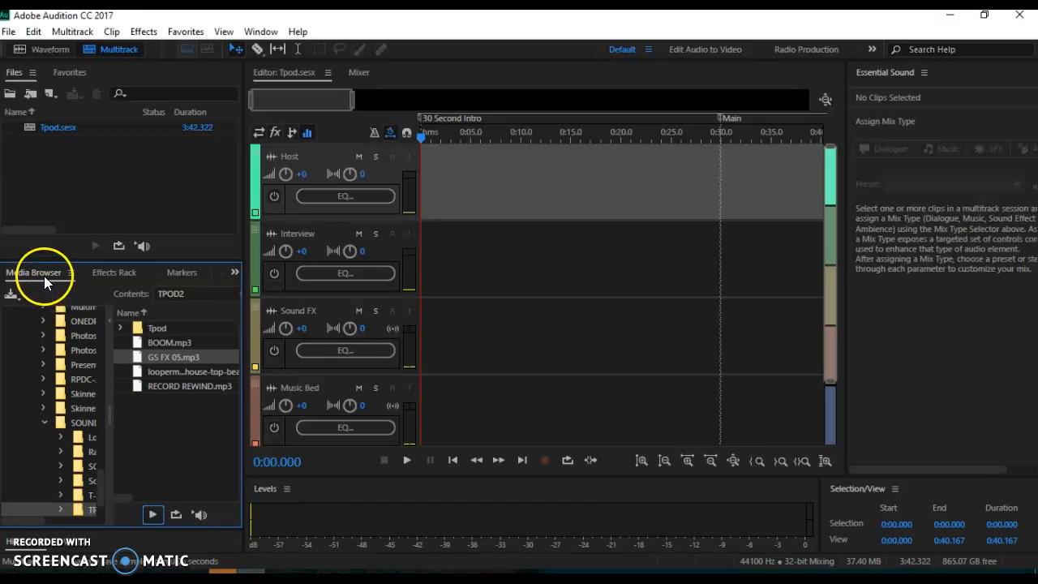
pyautogui.click(166, 572)
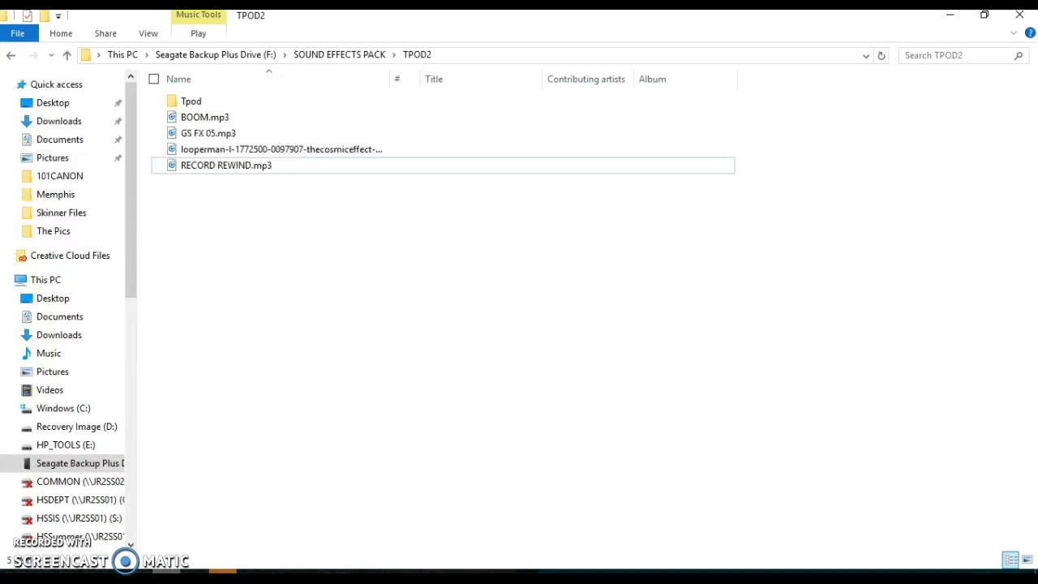
pyautogui.click(950, 14)
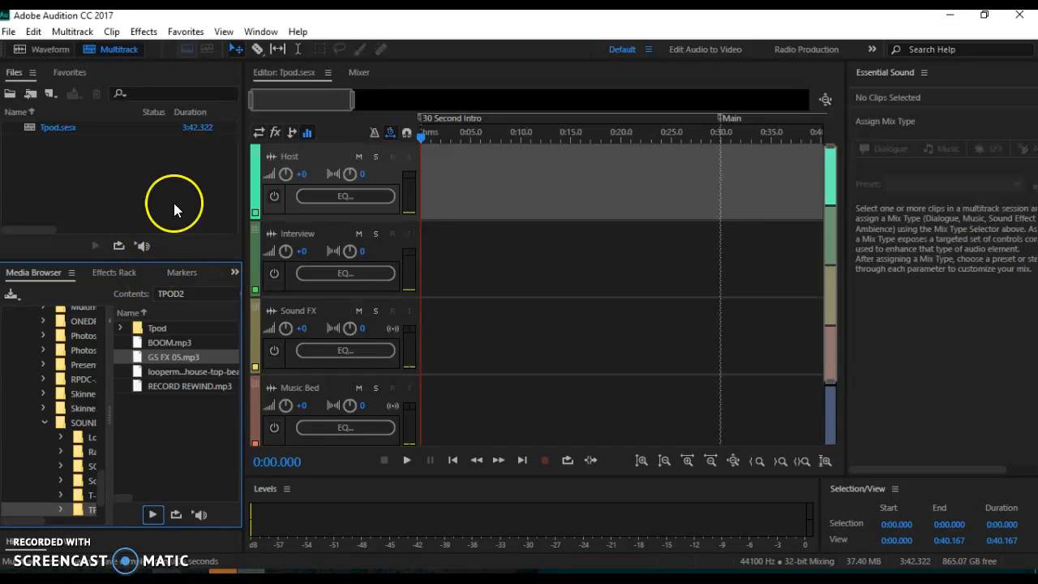
# Step: Create a new audio file named ready with a 44100 Hz sample rate, Stereo channels and 32 (float) bit depth
pyautogui.click(40, 51)
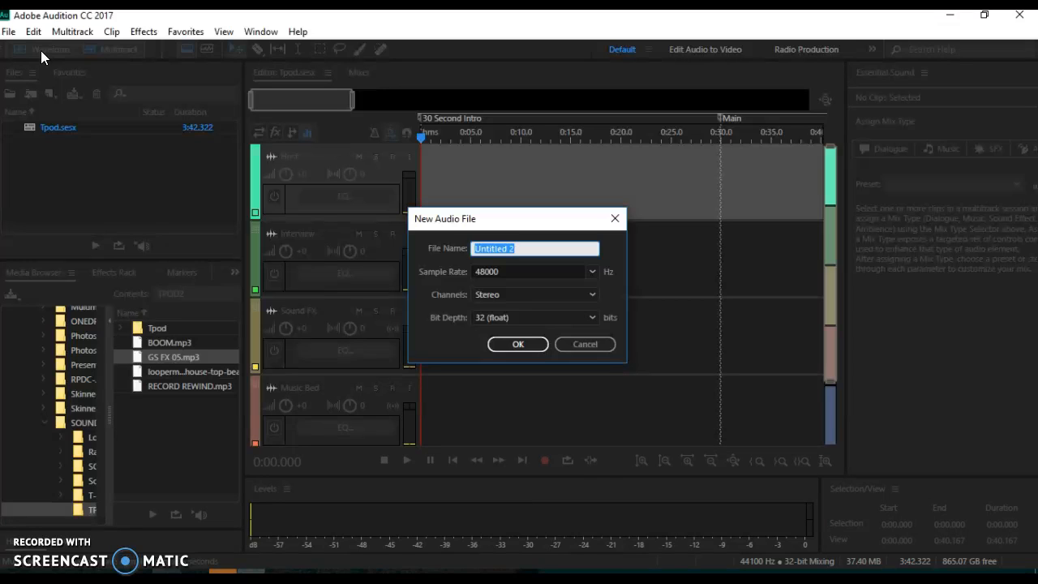
pyautogui.write('ready')
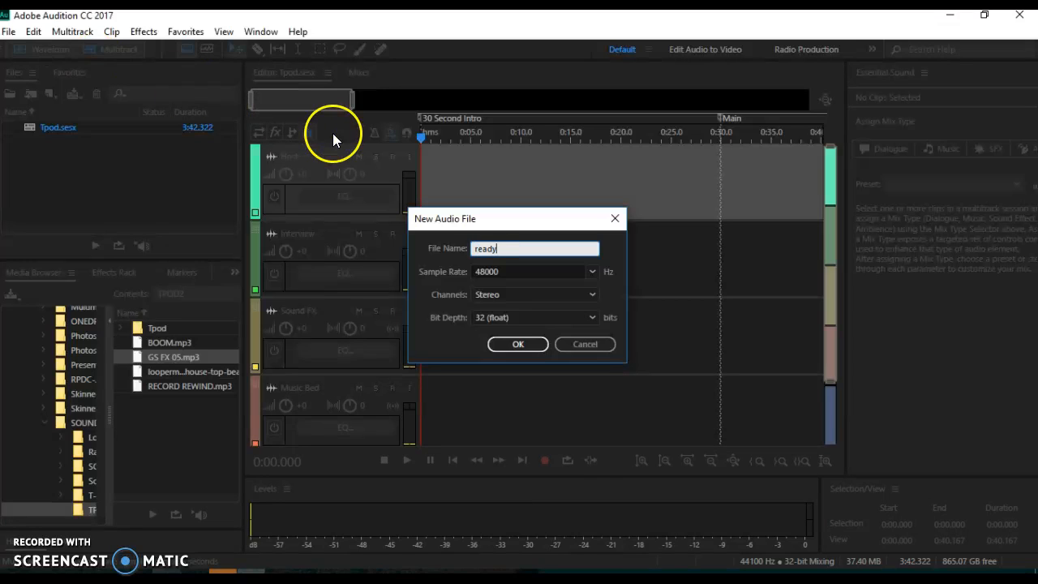
pyautogui.click(594, 276)
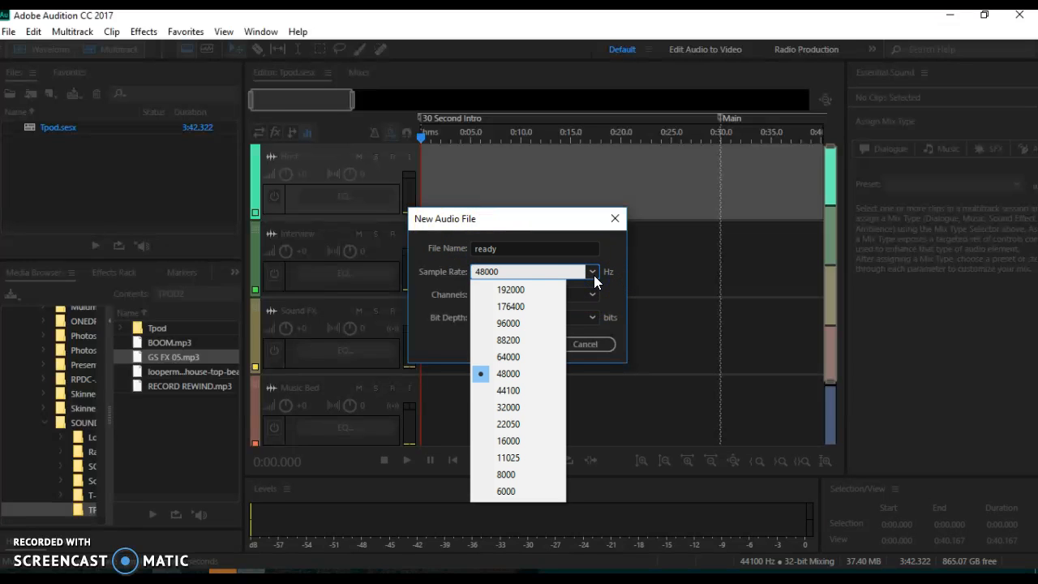
pyautogui.click(525, 391)
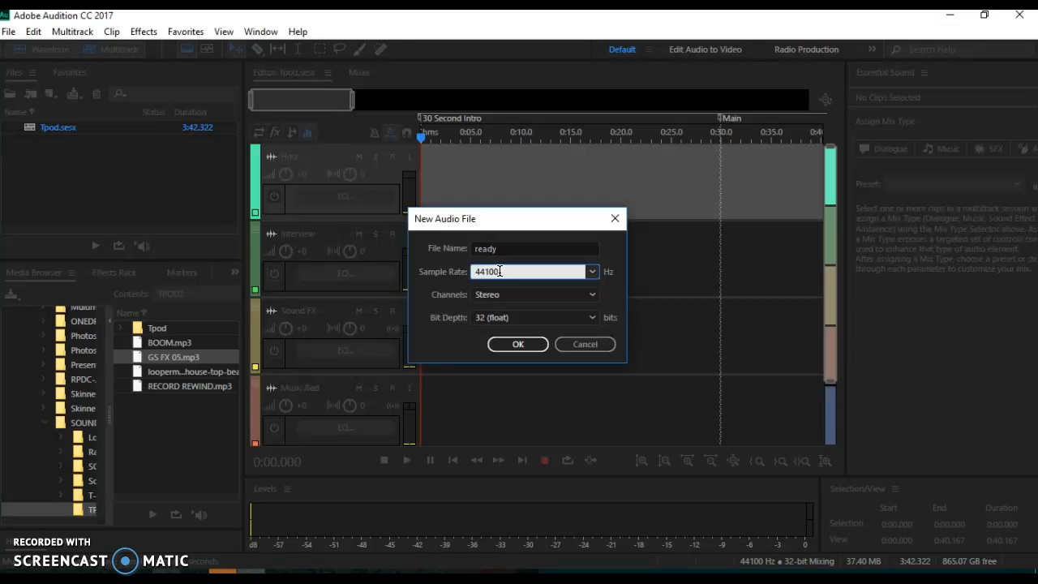
pyautogui.click(588, 318)
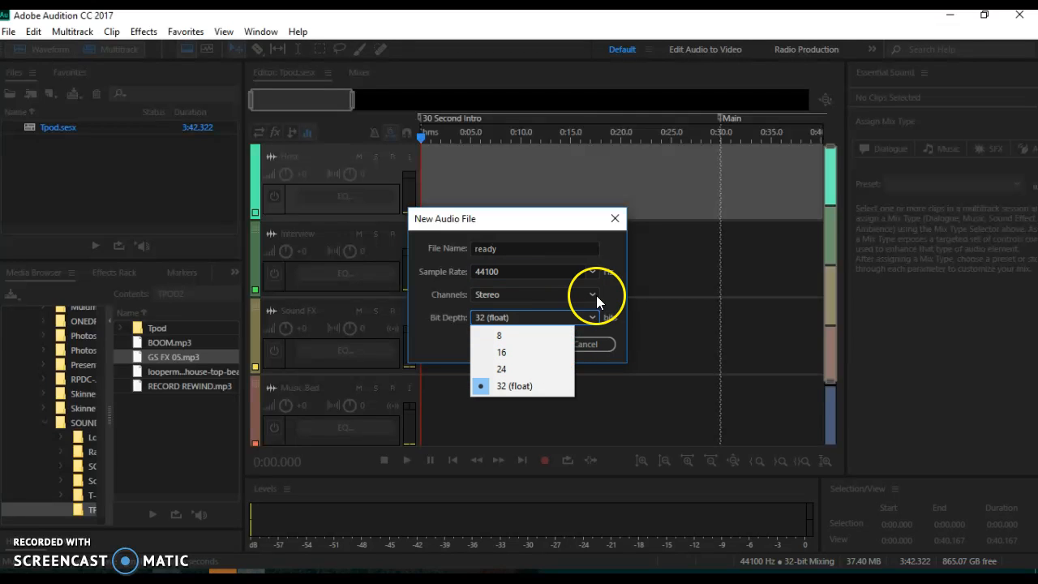
pyautogui.click(617, 300)
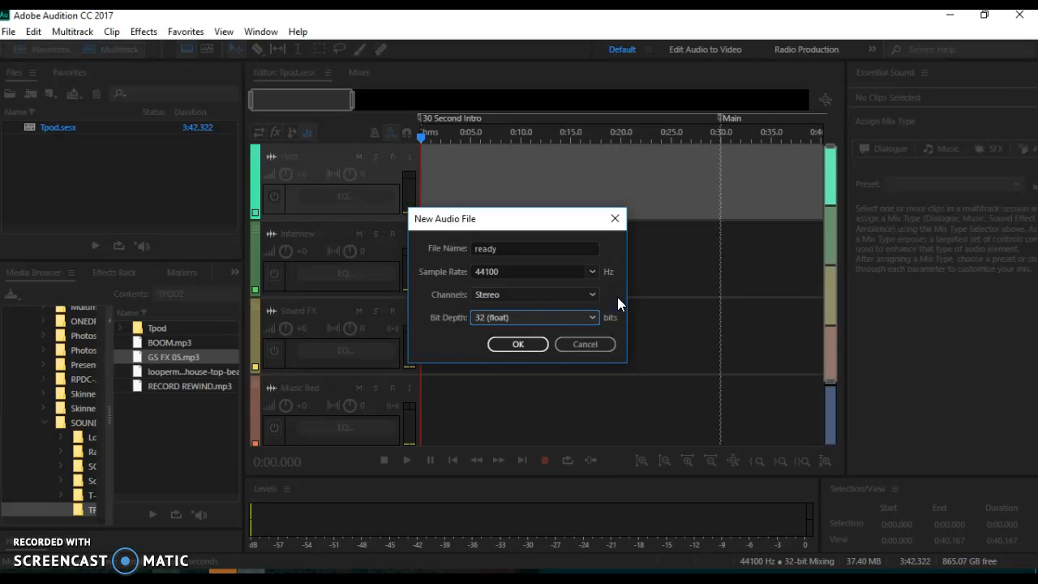
pyautogui.click(517, 341)
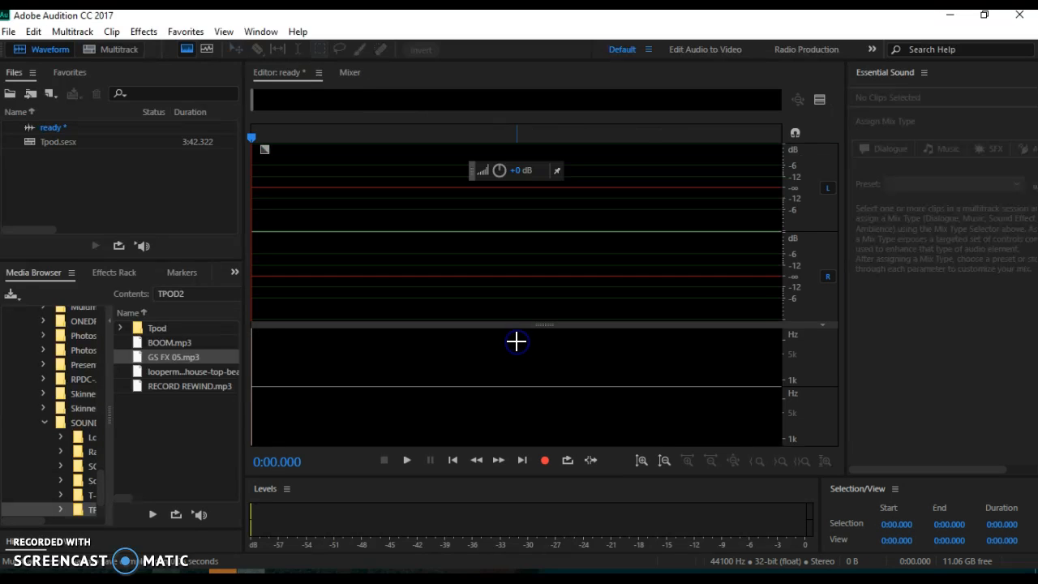
# Step: Record a voice take about 3.8 seconds long into the ready file
pyautogui.click(130, 146)
pyautogui.click(468, 323)
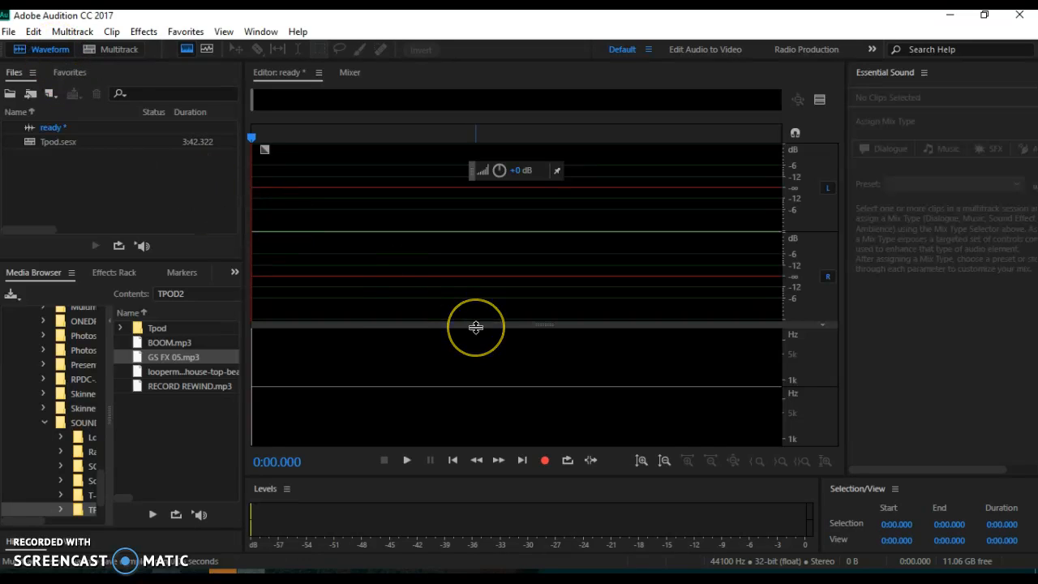
pyautogui.click(537, 460)
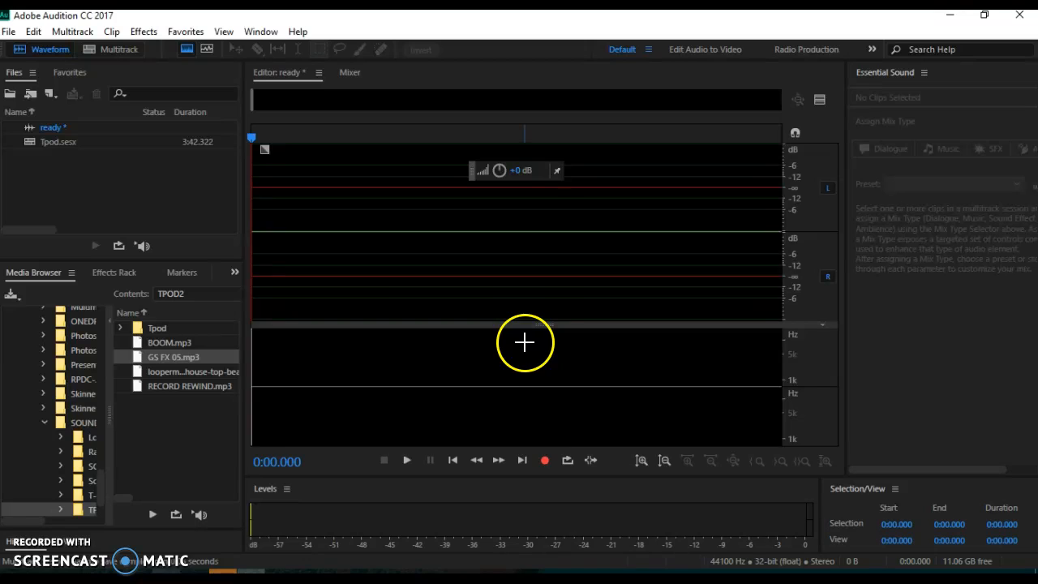
pyautogui.click(545, 459)
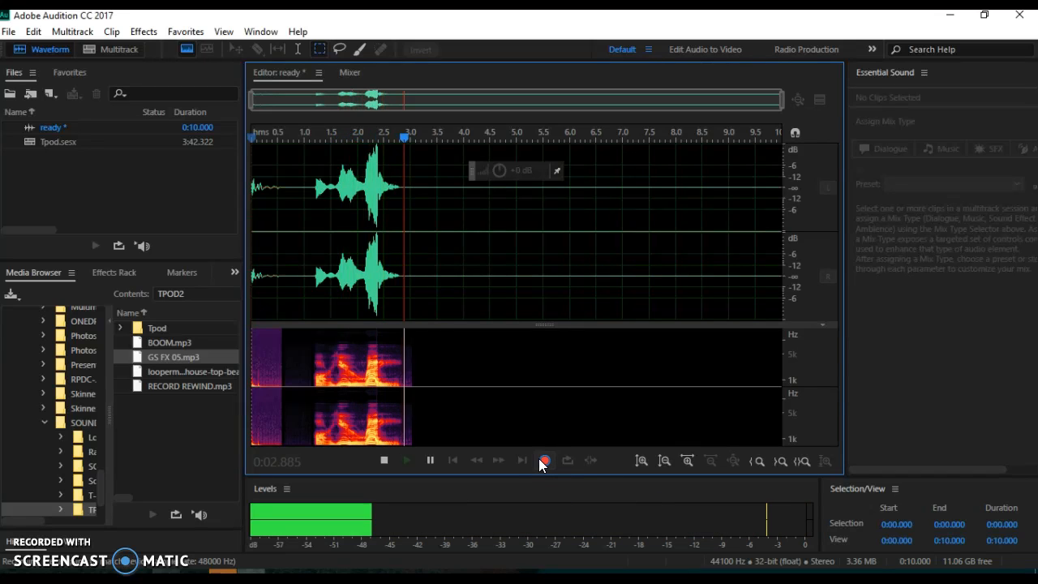
pyautogui.click(544, 460)
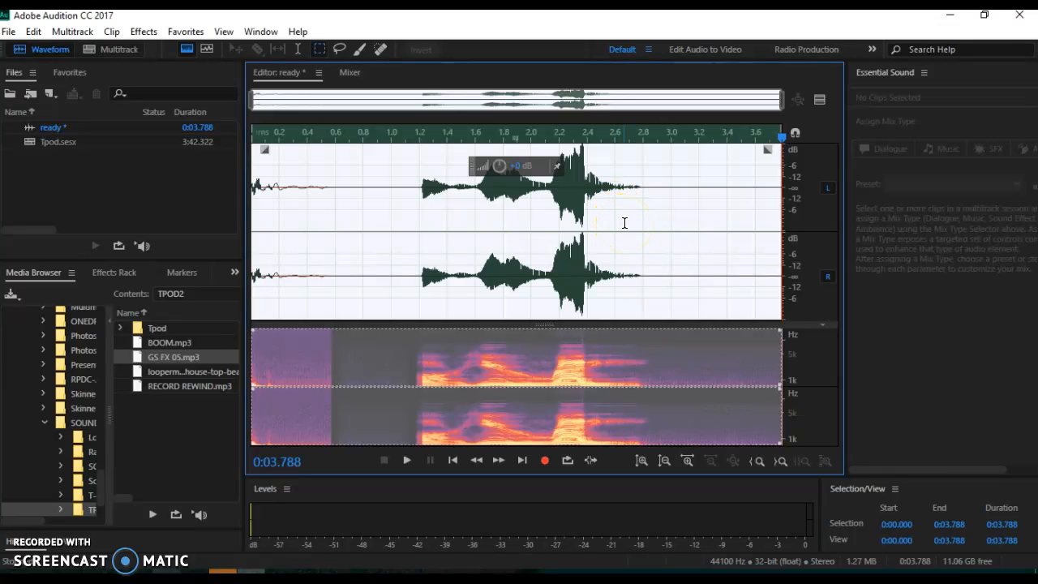
# Step: Record a second take about 4 seconds long, starting at about 3.2 s in the ready file
pyautogui.click(700, 185)
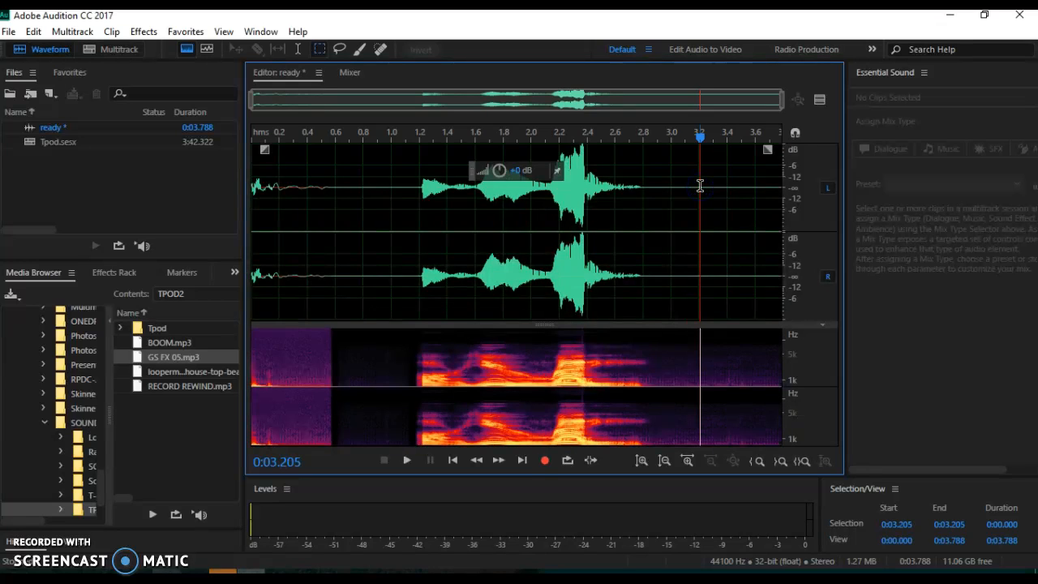
pyautogui.click(543, 459)
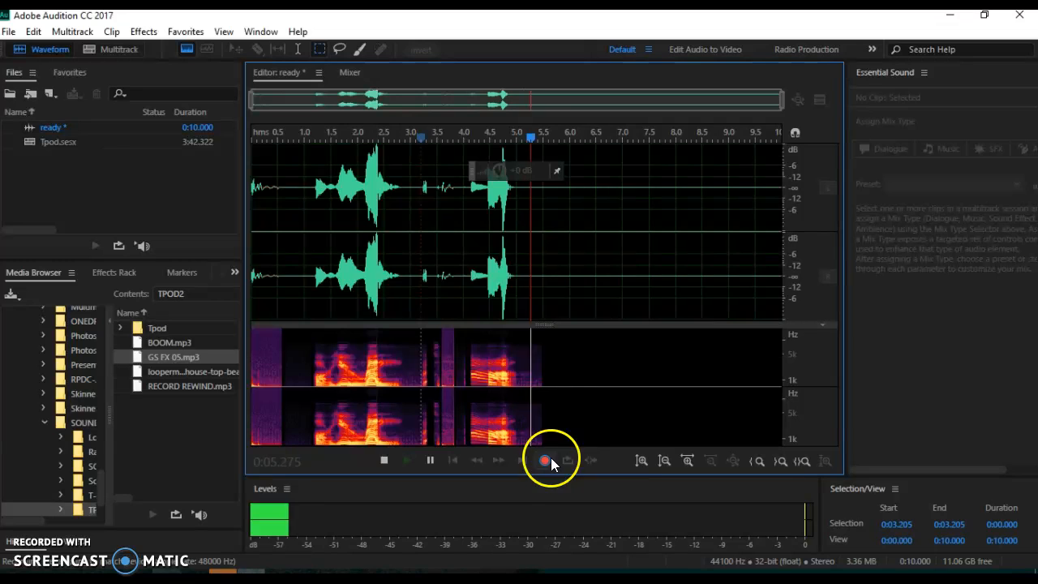
pyautogui.click(546, 459)
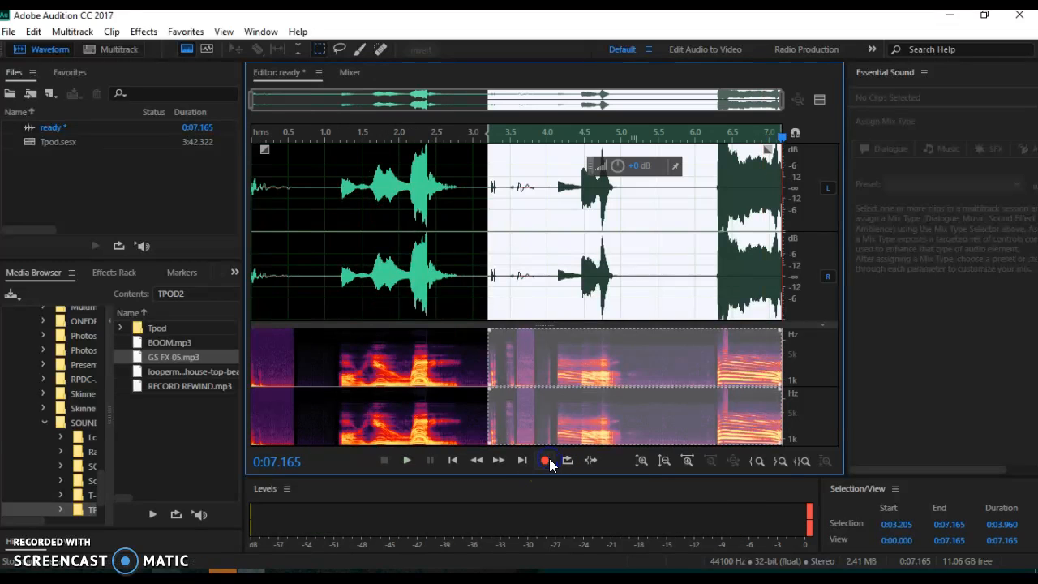
# Step: Delete the recorded audio from about 3.0 s to the end of the ready file
pyautogui.click(668, 264)
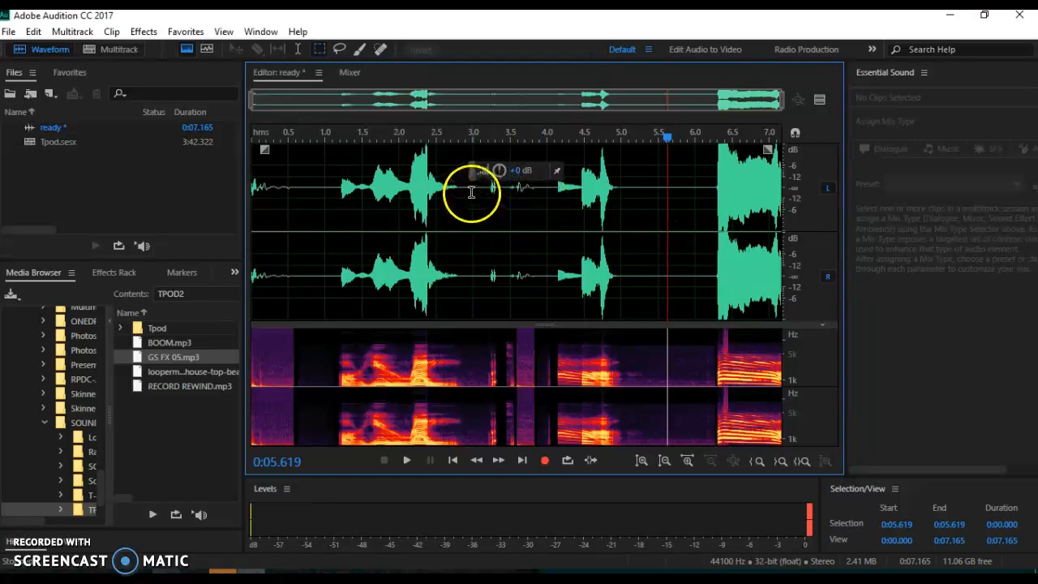
pyautogui.moveTo(473, 188); pyautogui.dragTo(857, 192)
pyautogui.press('Delete')
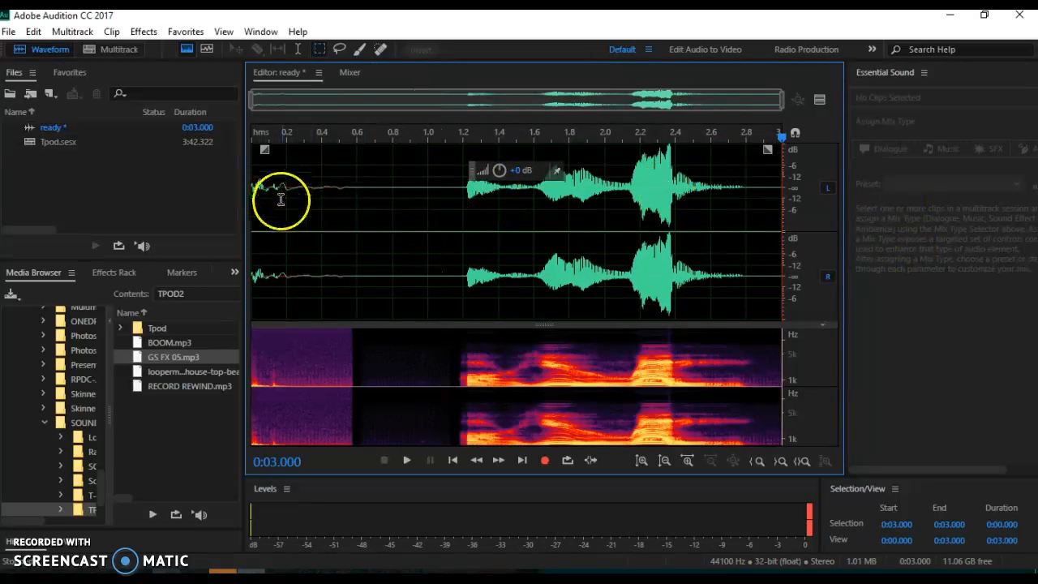
# Step: Play the opening of the ready recording, stop it, and return the playhead to the start
pyautogui.click(254, 188)
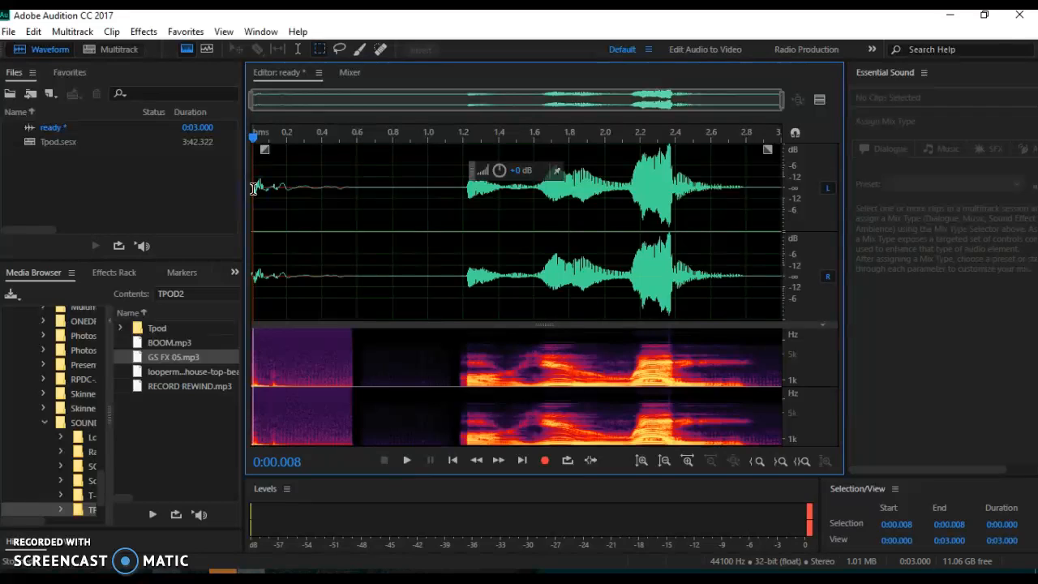
pyautogui.press('space')
pyautogui.press('space')
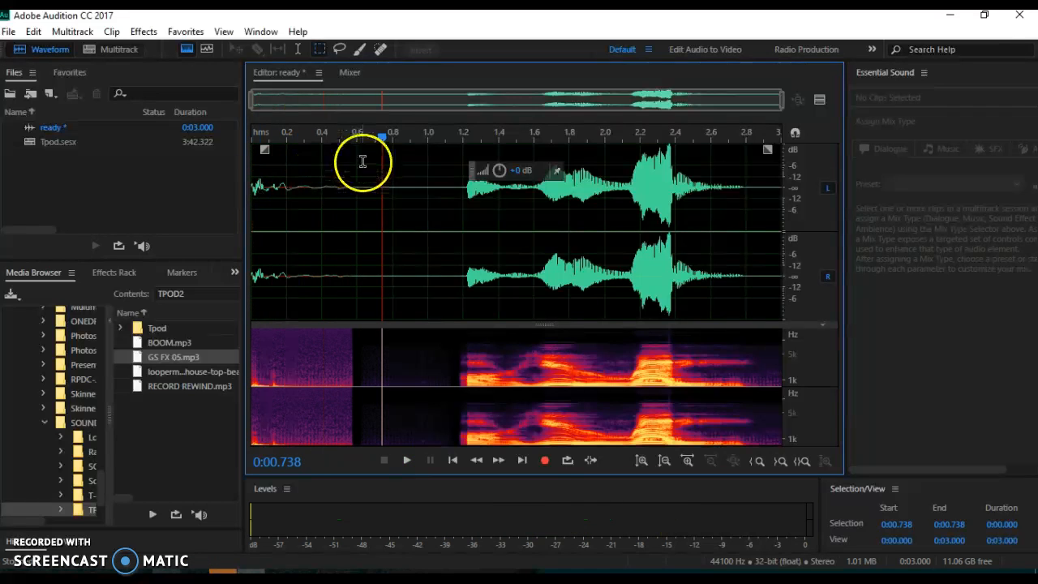
pyautogui.moveTo(382, 138); pyautogui.dragTo(250, 135)
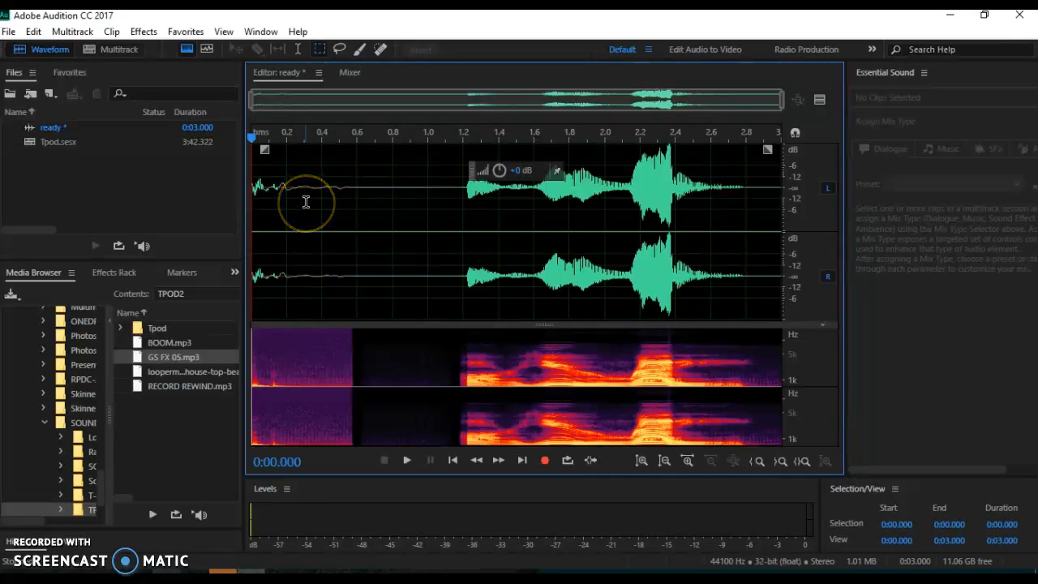
# Step: Delete the noise and silence from the start of the ready recording up to about 1.07 s
pyautogui.press('space')
pyautogui.press('space')
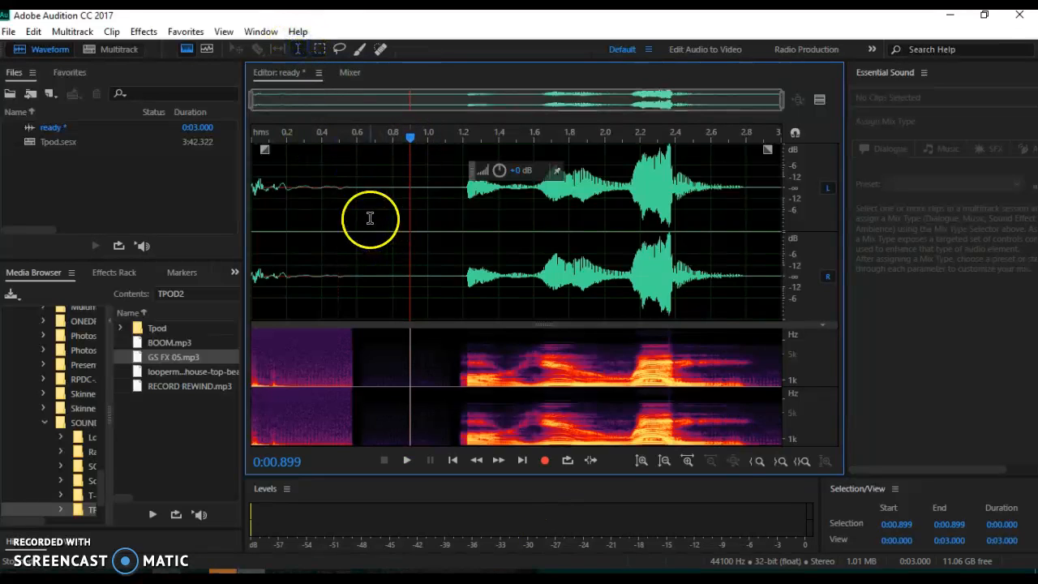
pyautogui.click(440, 217)
pyautogui.moveTo(440, 217); pyautogui.dragTo(225, 211)
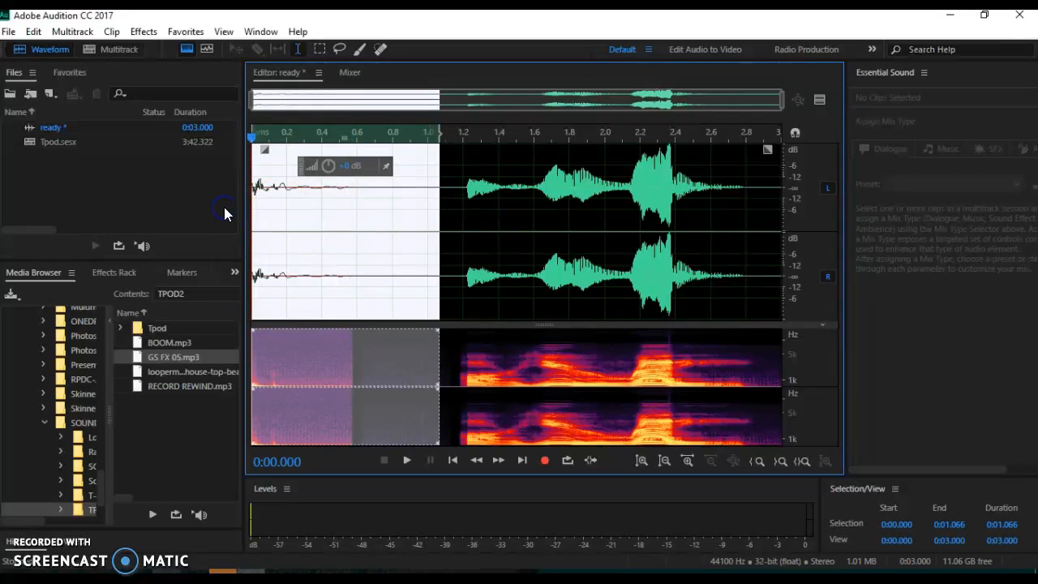
pyautogui.press('Delete')
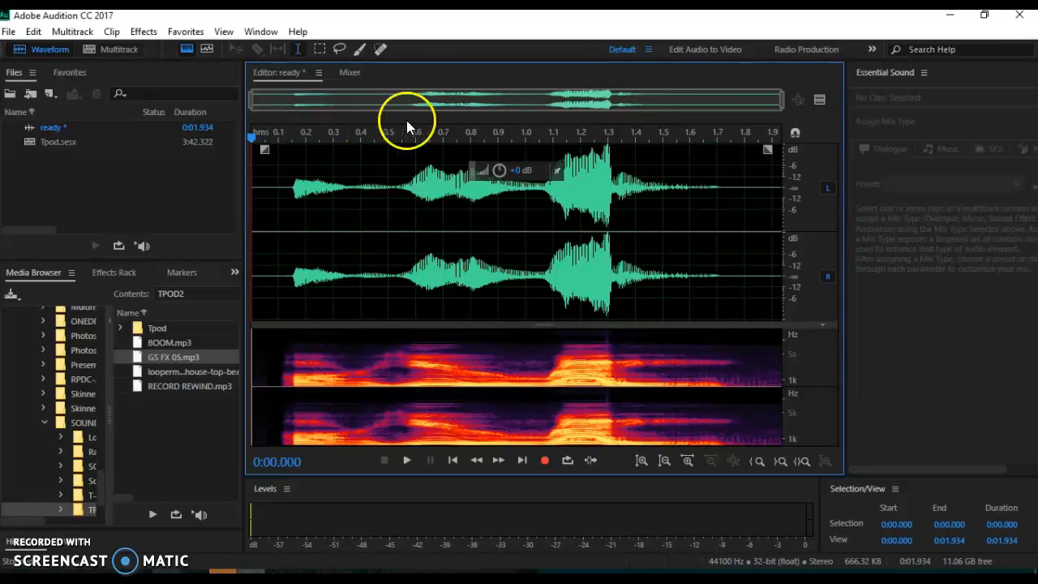
# Step: Play the ready recording and crop it to the range from about 0.11 s to 1.86 s
pyautogui.click(400, 461)
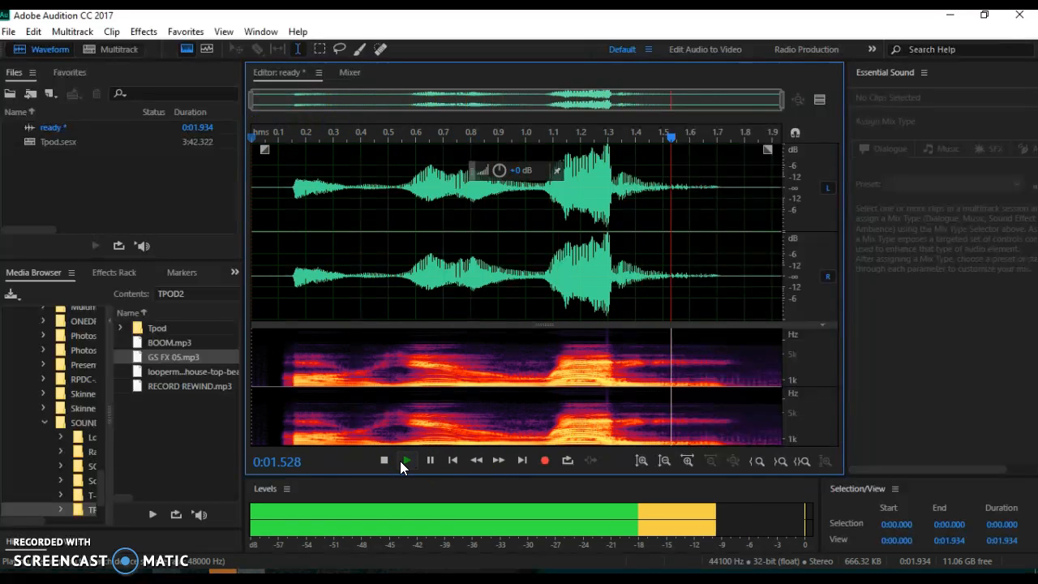
pyautogui.click(384, 461)
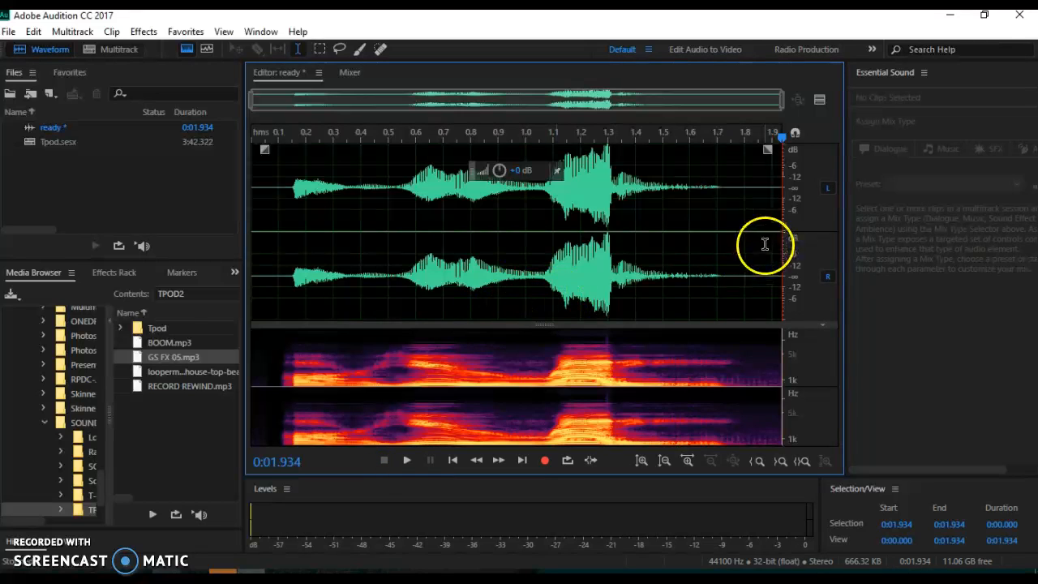
pyautogui.moveTo(281, 199); pyautogui.dragTo(764, 295)
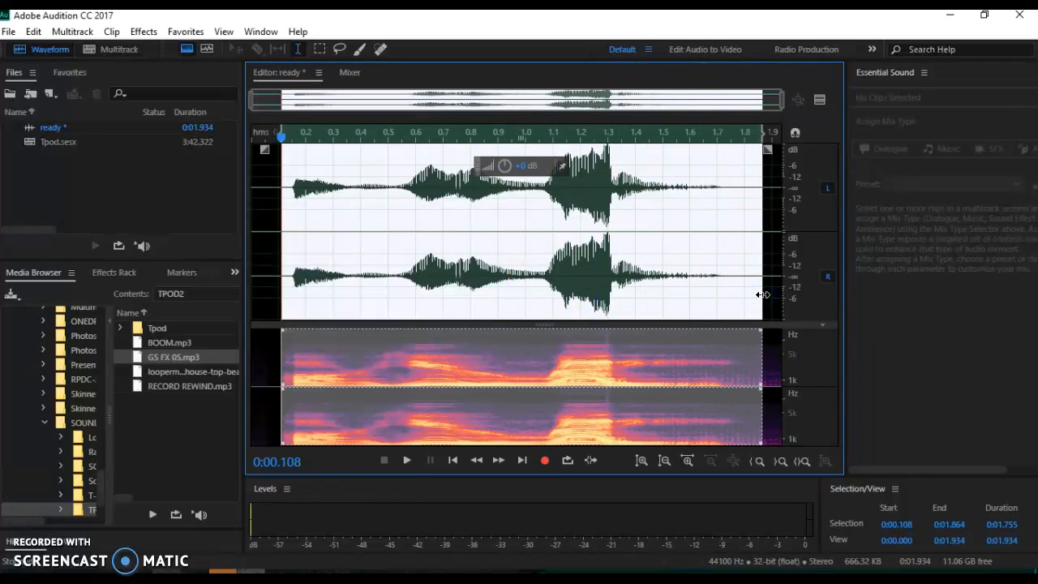
pyautogui.hotkey('ctrl', 't')
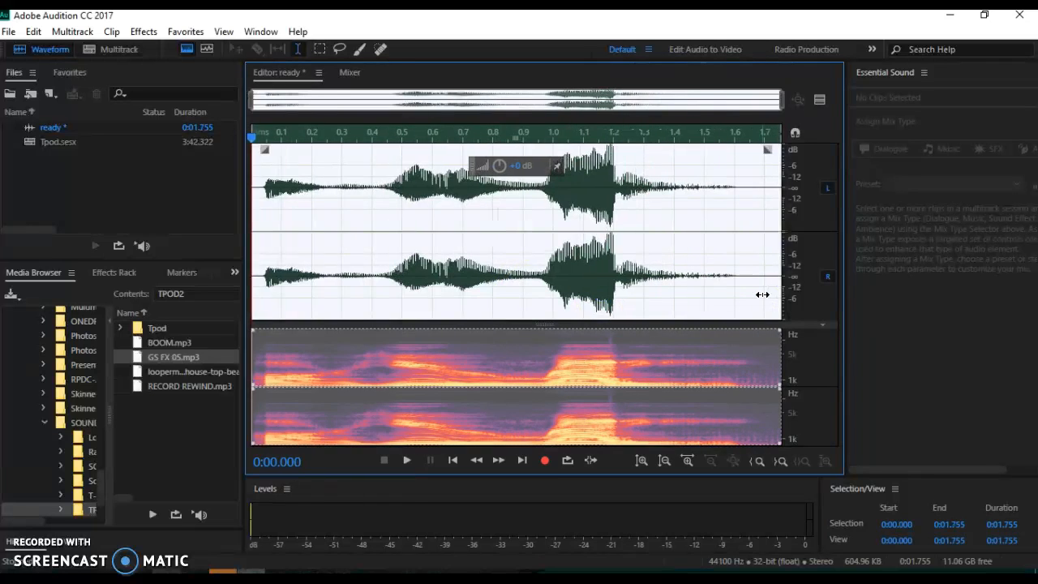
pyautogui.click(753, 278)
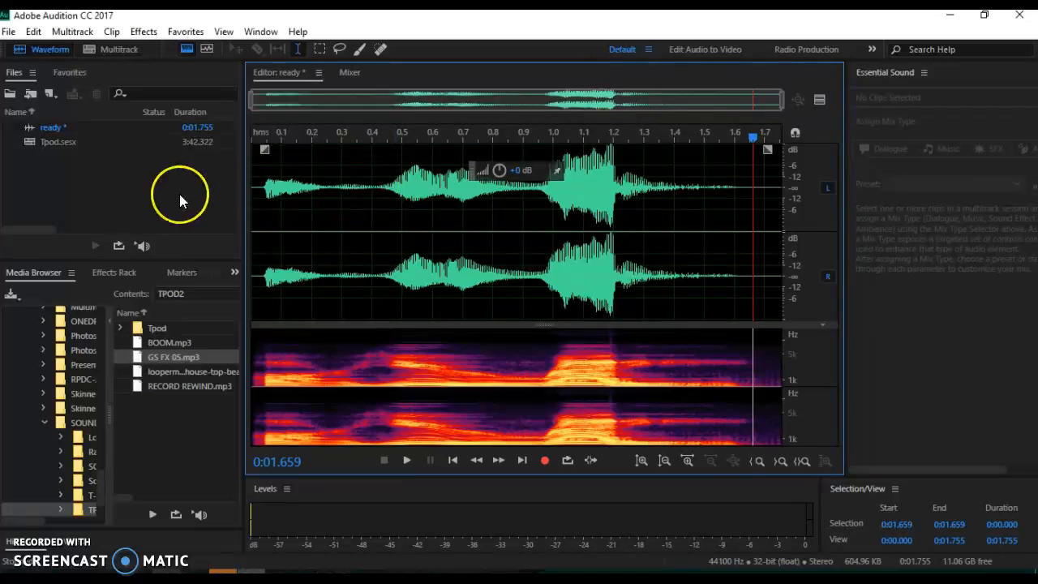
# Step: Play the ready recording and normalize the whole clip to -3 dB
pyautogui.click(186, 33)
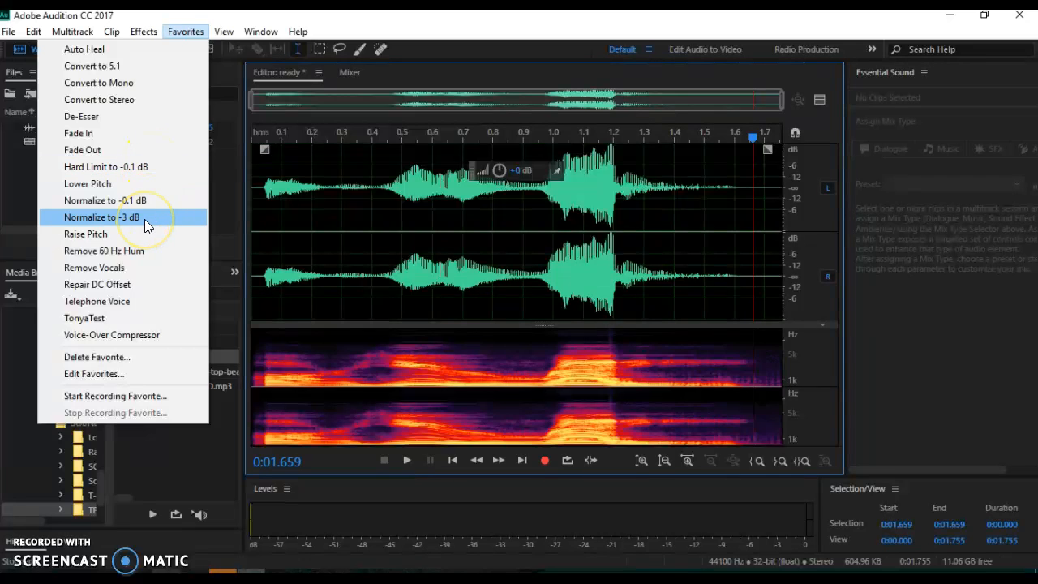
pyautogui.click(340, 229)
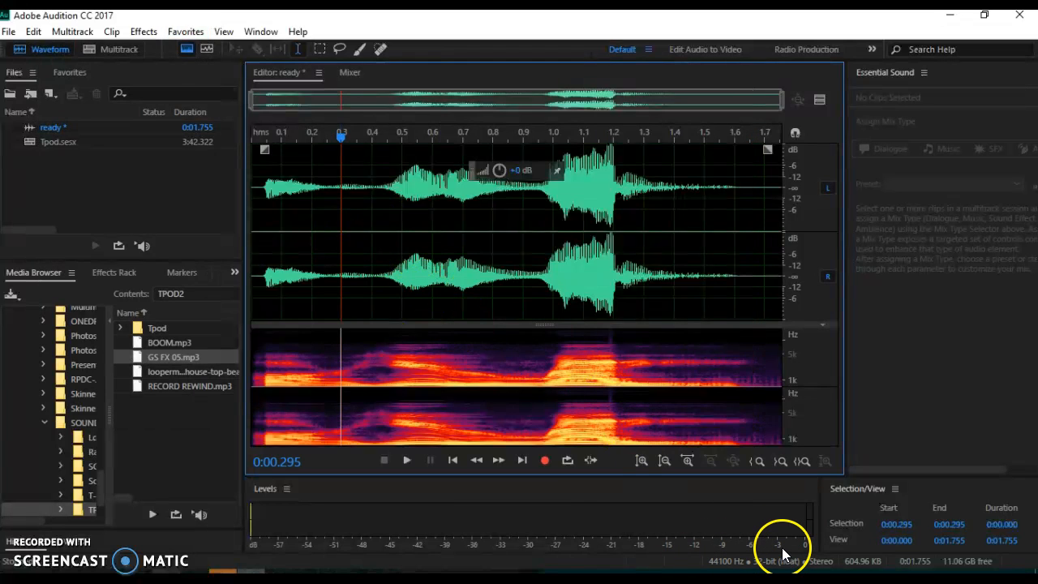
pyautogui.click(407, 460)
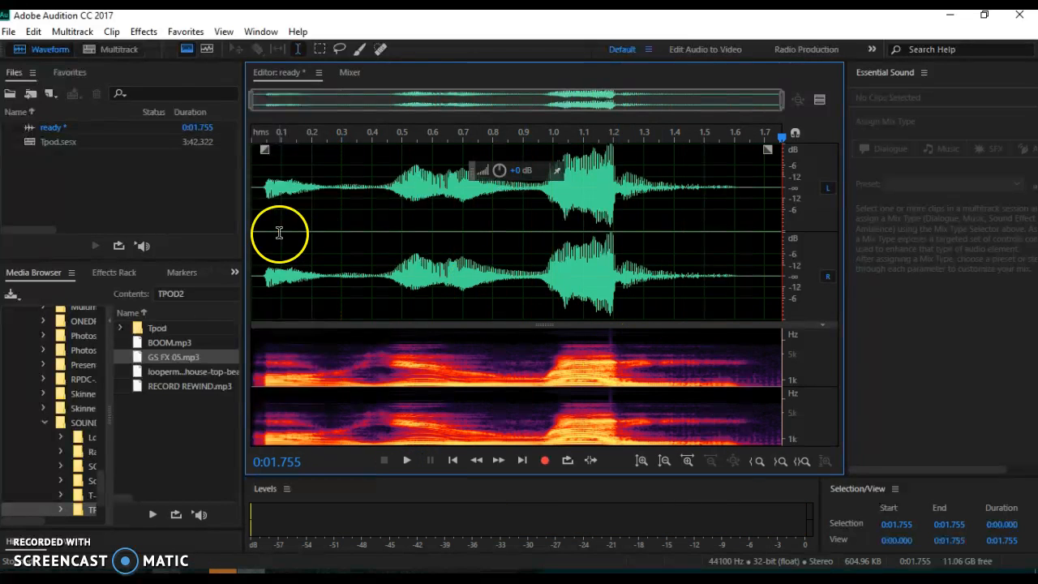
pyautogui.click(185, 31)
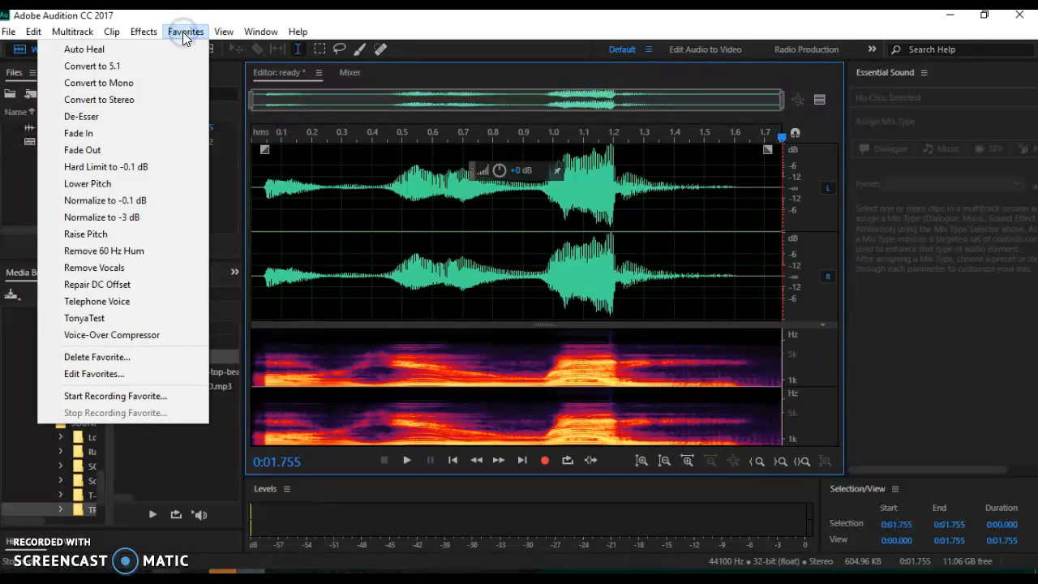
pyautogui.click(118, 217)
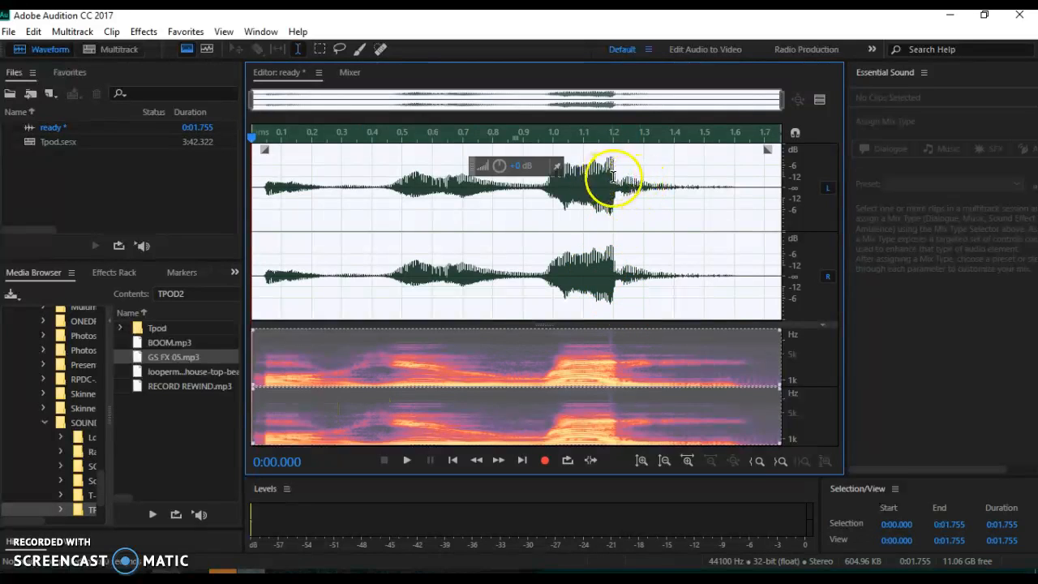
# Step: Play the normalized ready recording from near its start to check the level
pyautogui.click(278, 203)
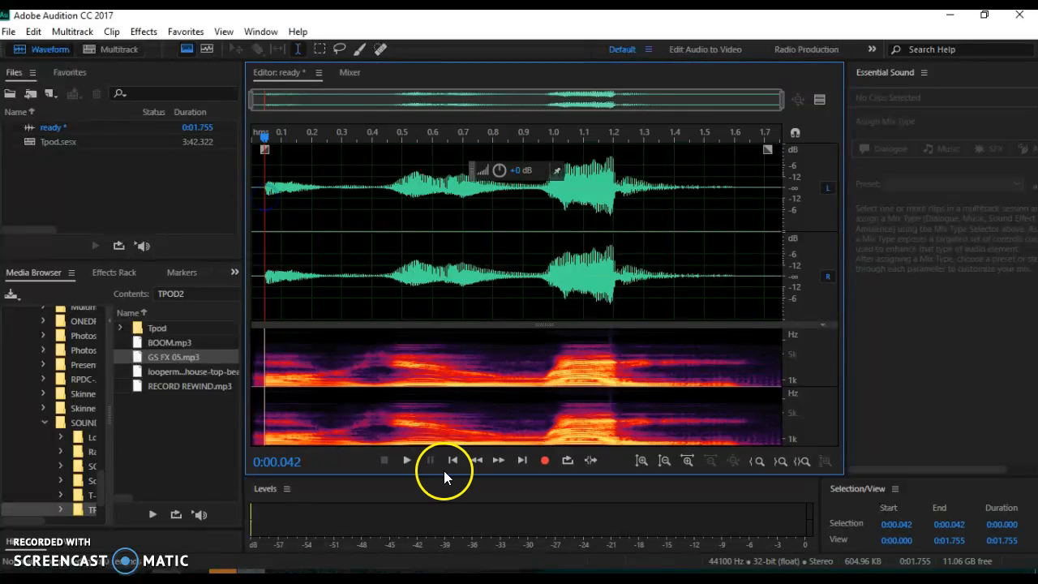
pyautogui.click(407, 460)
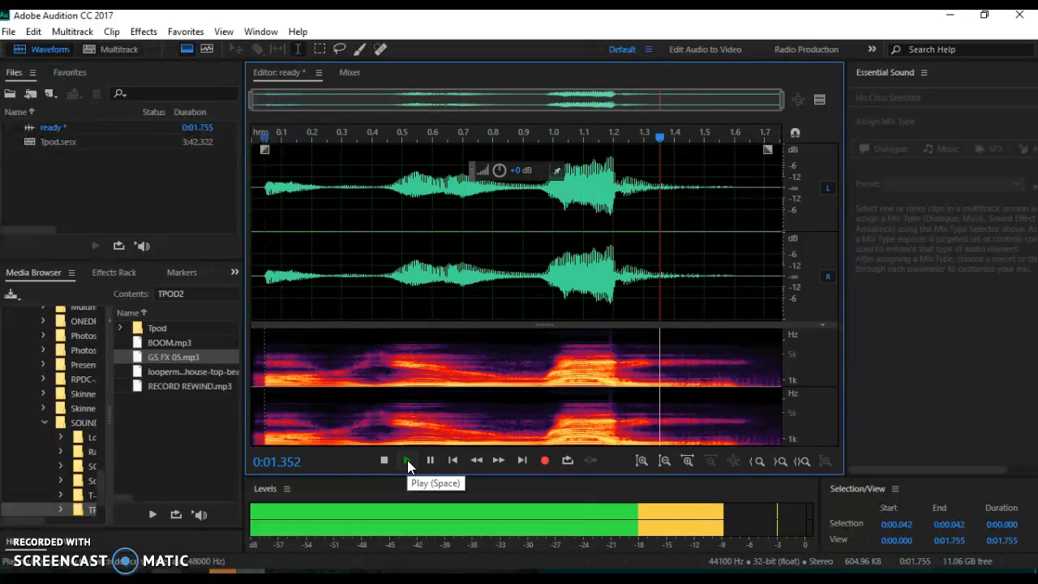
pyautogui.click(386, 460)
pyautogui.click(411, 460)
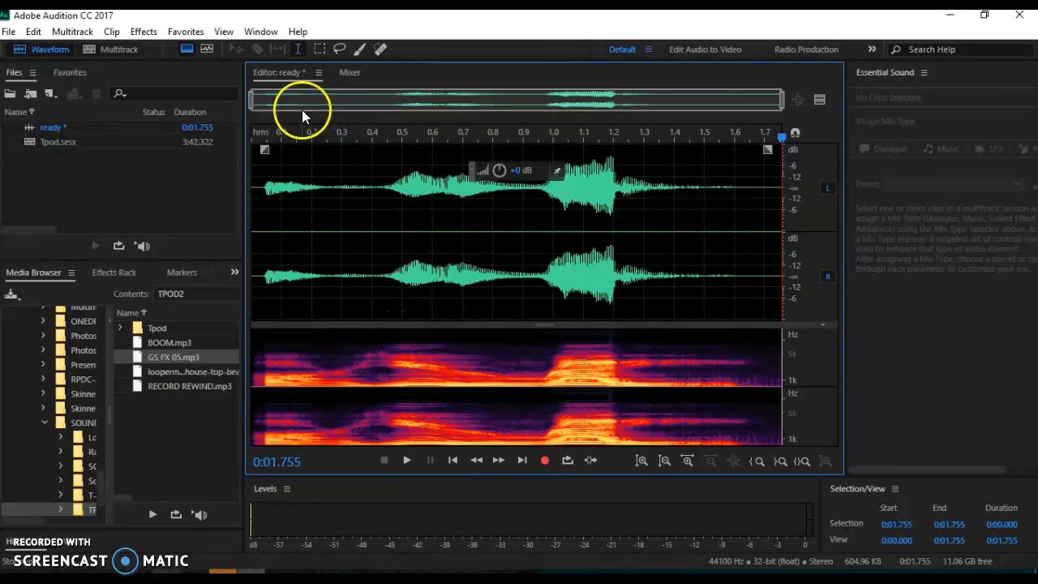
# Step: Try to remove 60 Hz hum from the ready recording, and play the clip back
pyautogui.click(186, 30)
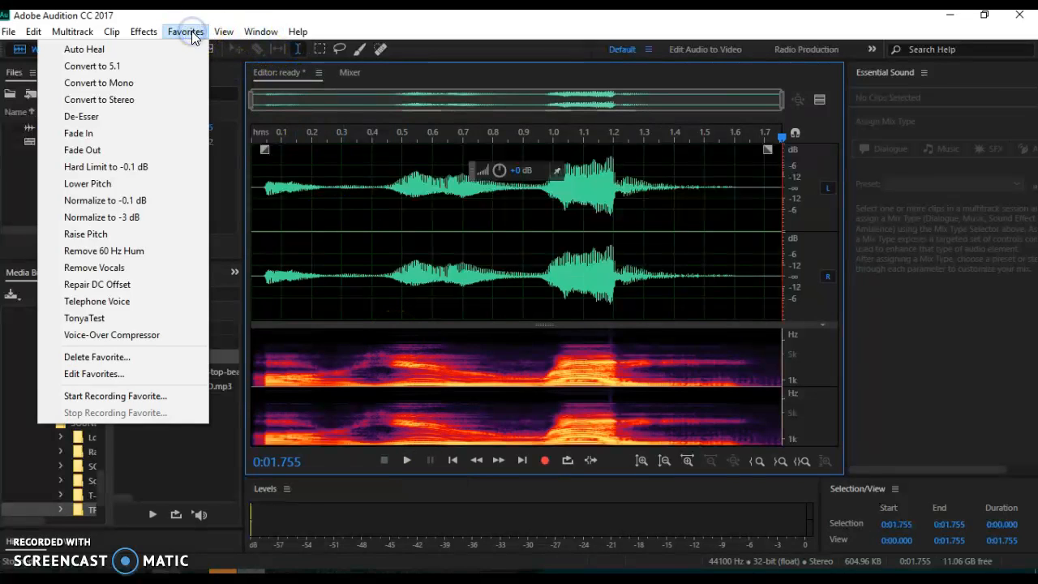
pyautogui.click(149, 250)
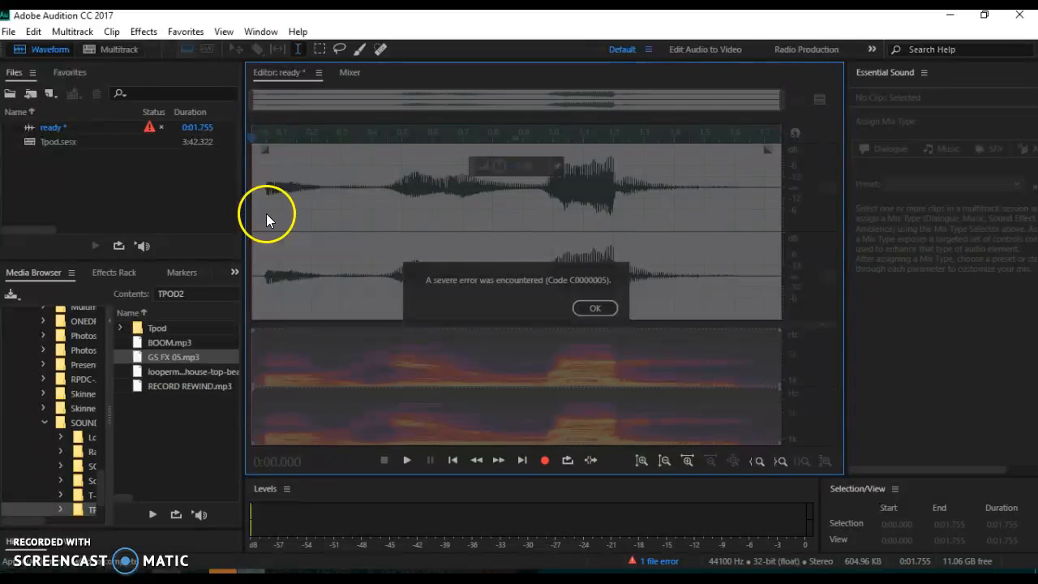
pyautogui.click(595, 309)
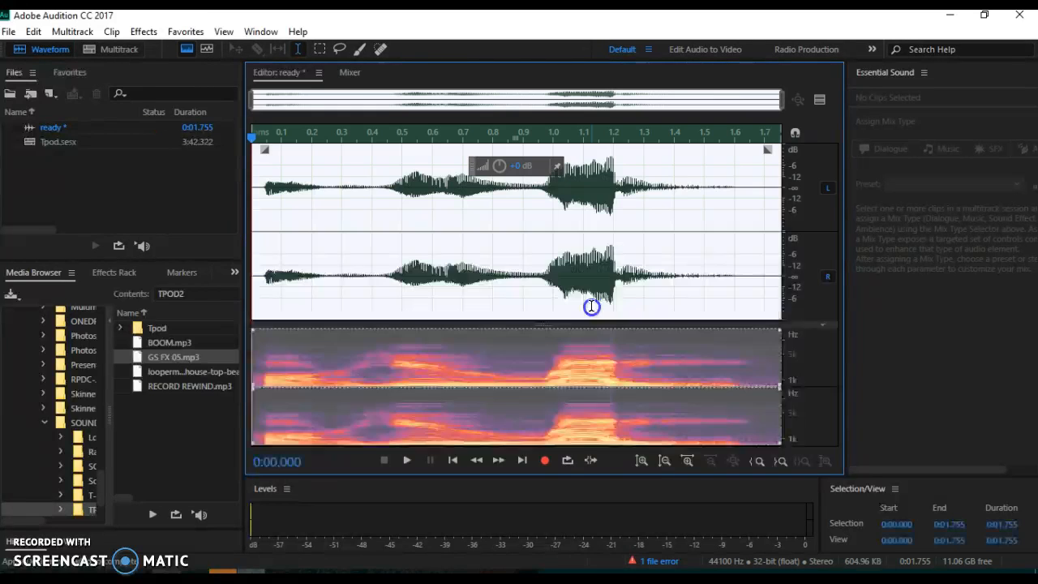
pyautogui.click(258, 181)
pyautogui.press('space')
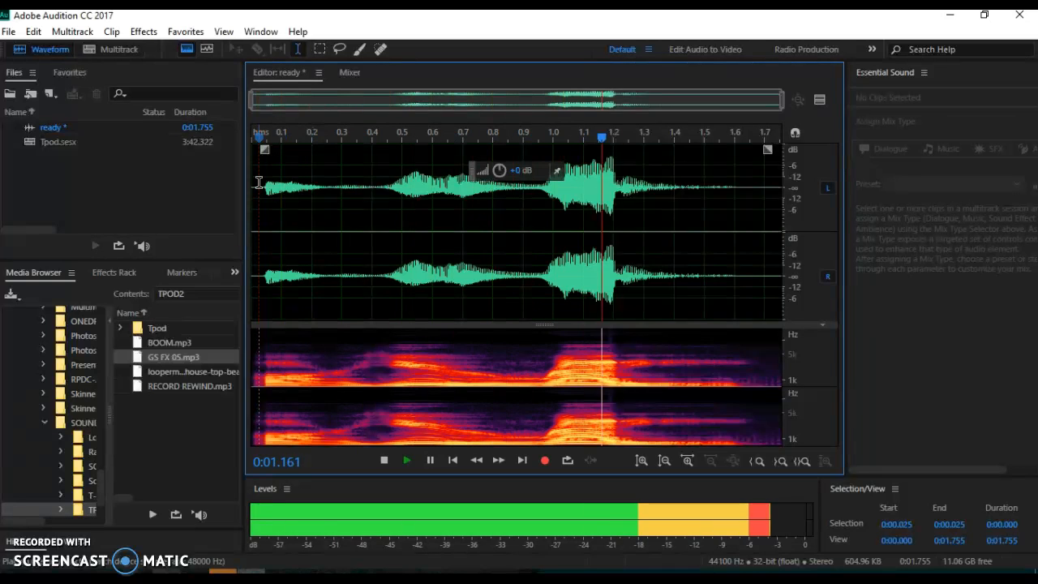
pyautogui.press('space')
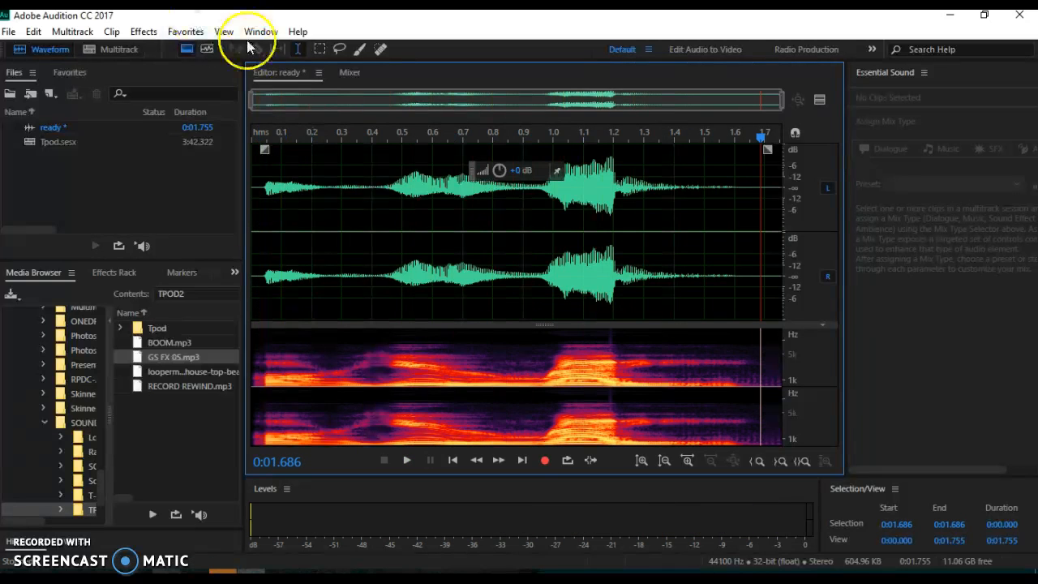
# Step: Save the recording as ready.wav in Wave PCM format in the F:\SOUND EFFECTS PACK\TPOD2 folder
pyautogui.click(188, 33)
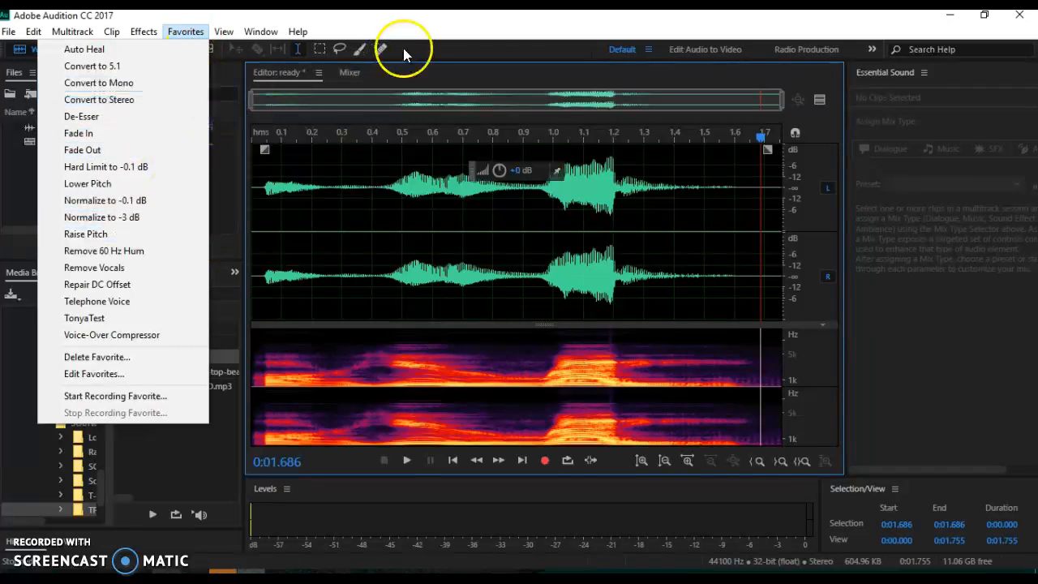
pyautogui.click(493, 37)
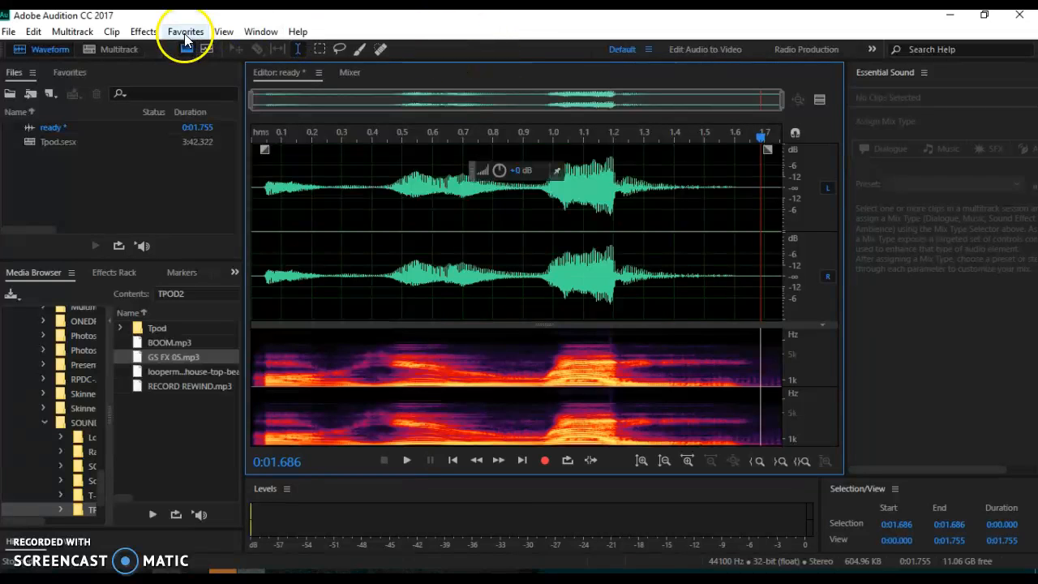
pyautogui.click(7, 34)
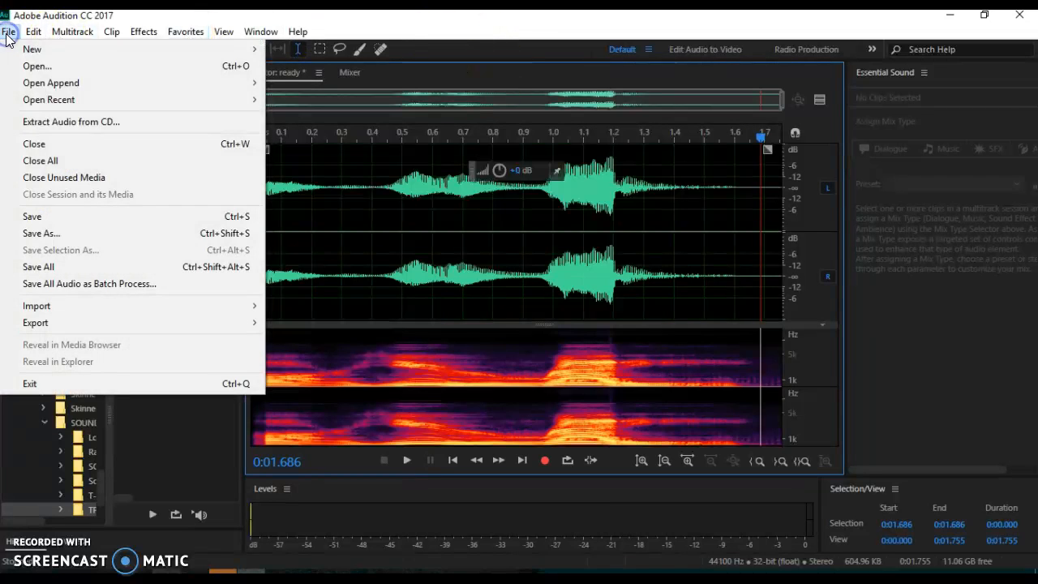
pyautogui.click(58, 212)
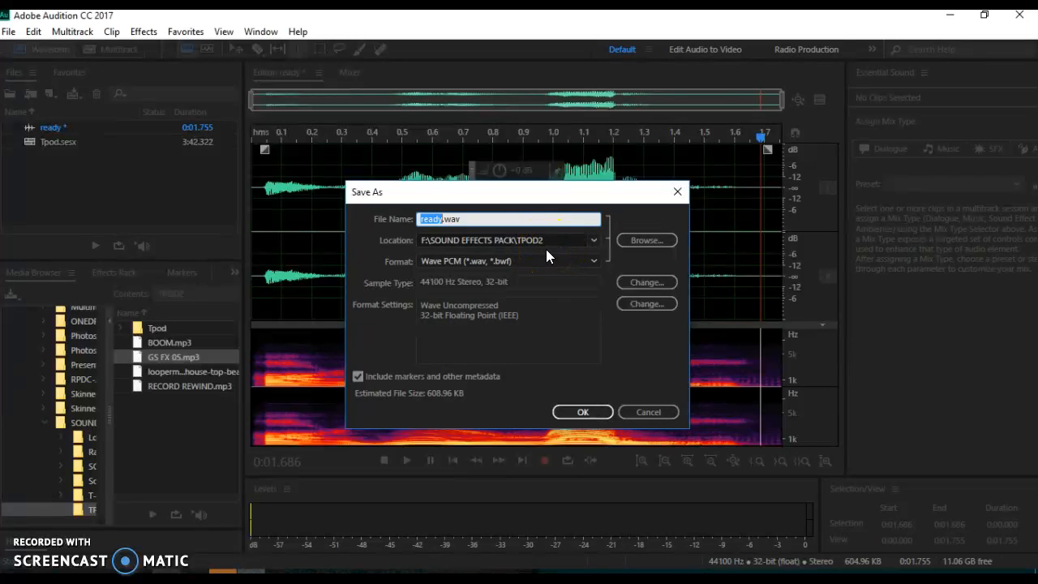
pyautogui.click(582, 414)
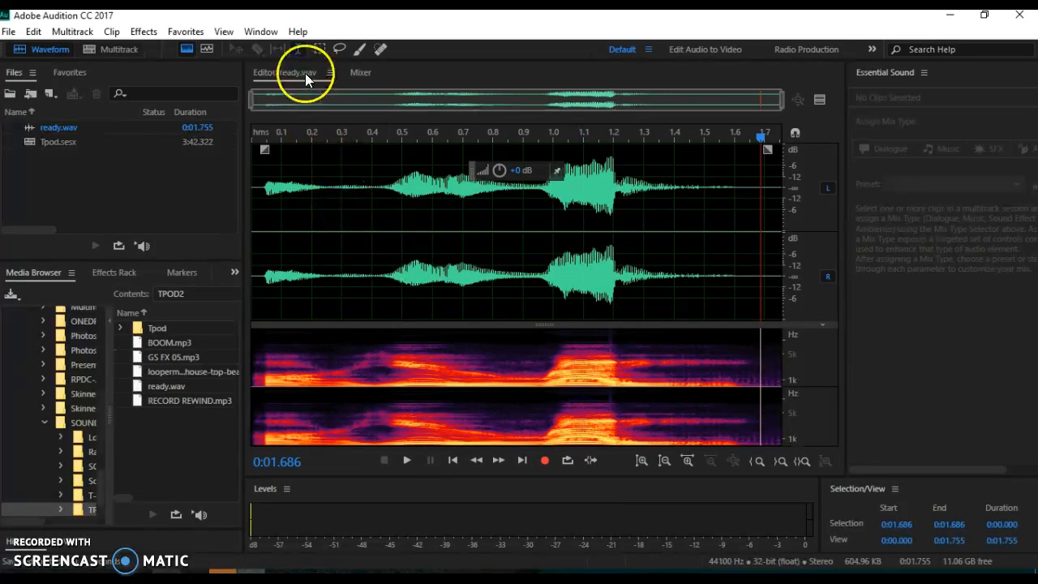
# Step: Close the ready.wav file, leaving the Tpod multitrack session open
pyautogui.click(9, 31)
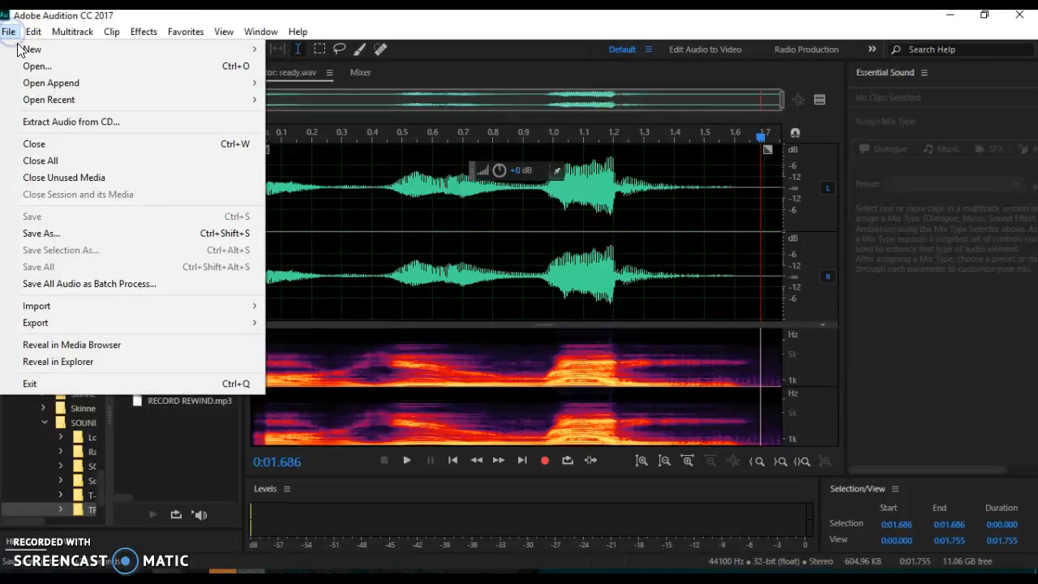
pyautogui.click(68, 148)
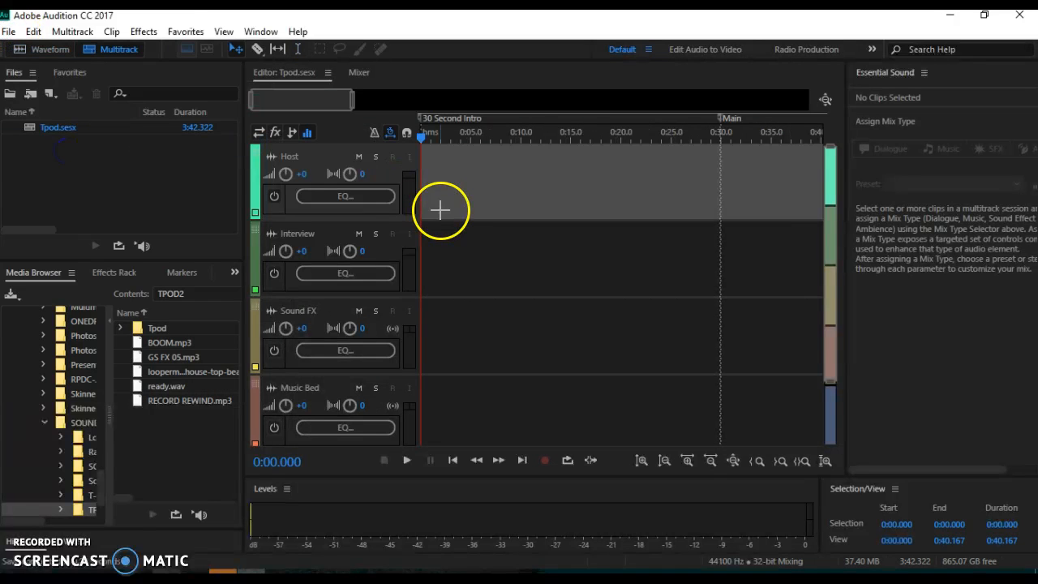
pyautogui.click(161, 173)
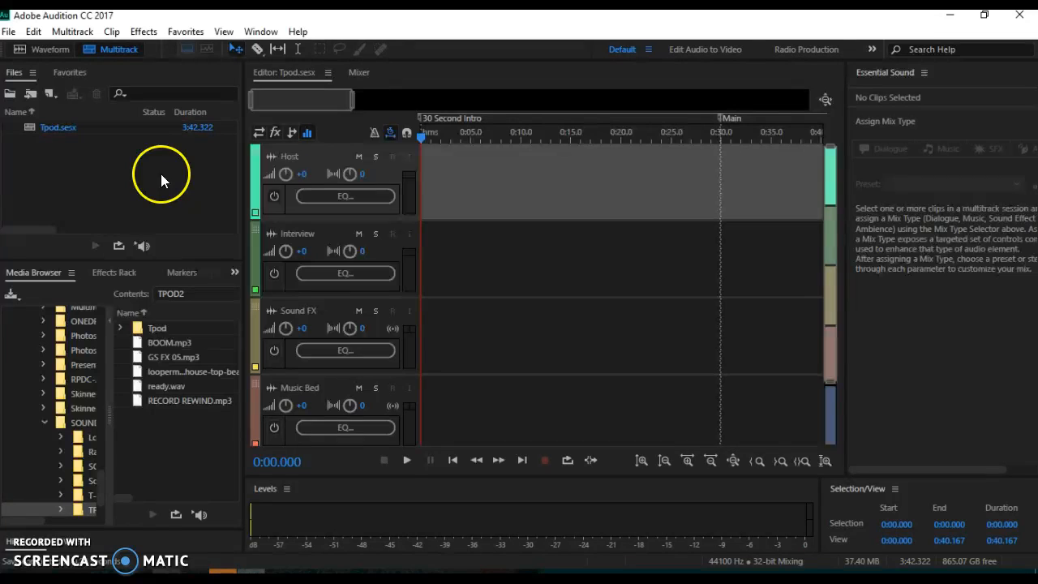
# Step: Preview the saved ready.wav from the TPOD2 folder
pyautogui.click(159, 389)
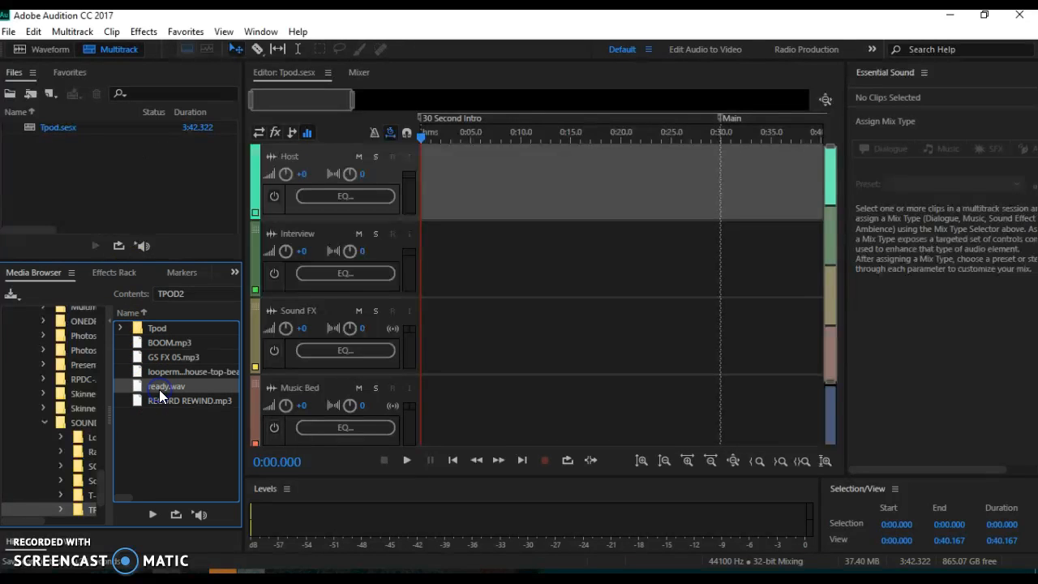
pyautogui.click(153, 511)
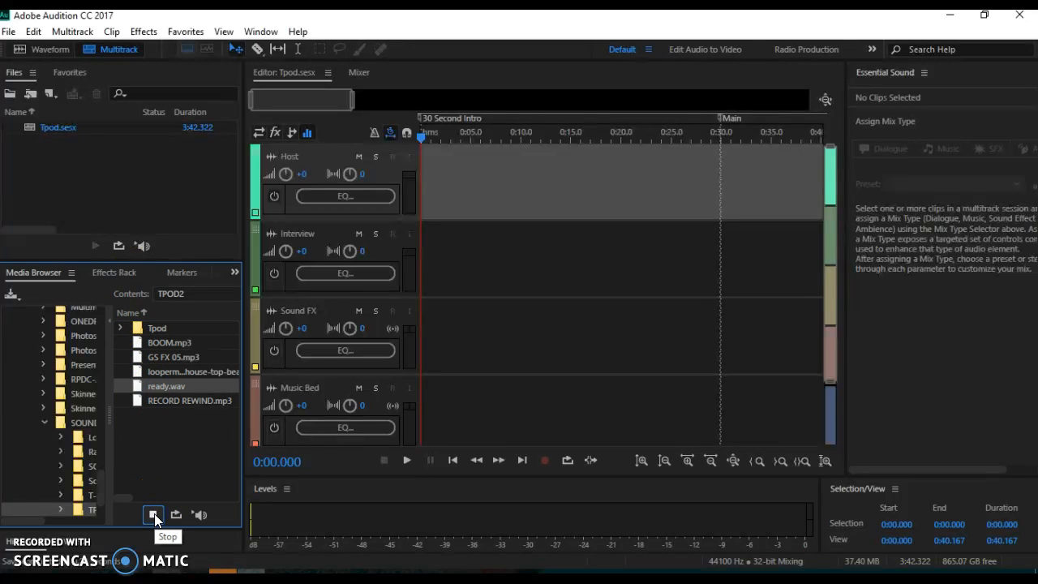
pyautogui.click(139, 196)
# Step: Cancel importing from the Desktop and add ready.wav from the TPOD2 folder to the project files
pyautogui.doubleClick(99, 188)
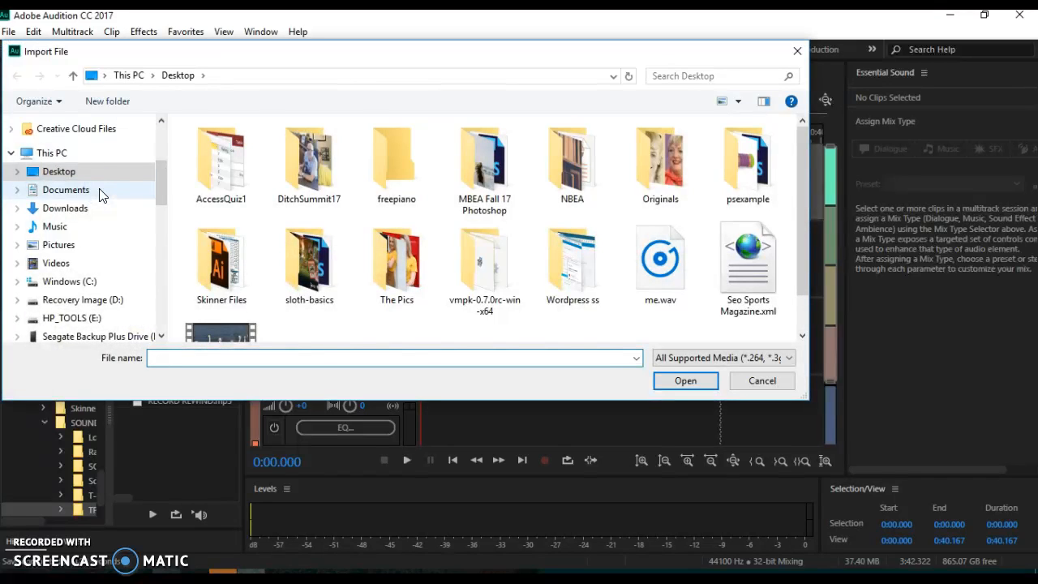
pyautogui.click(777, 379)
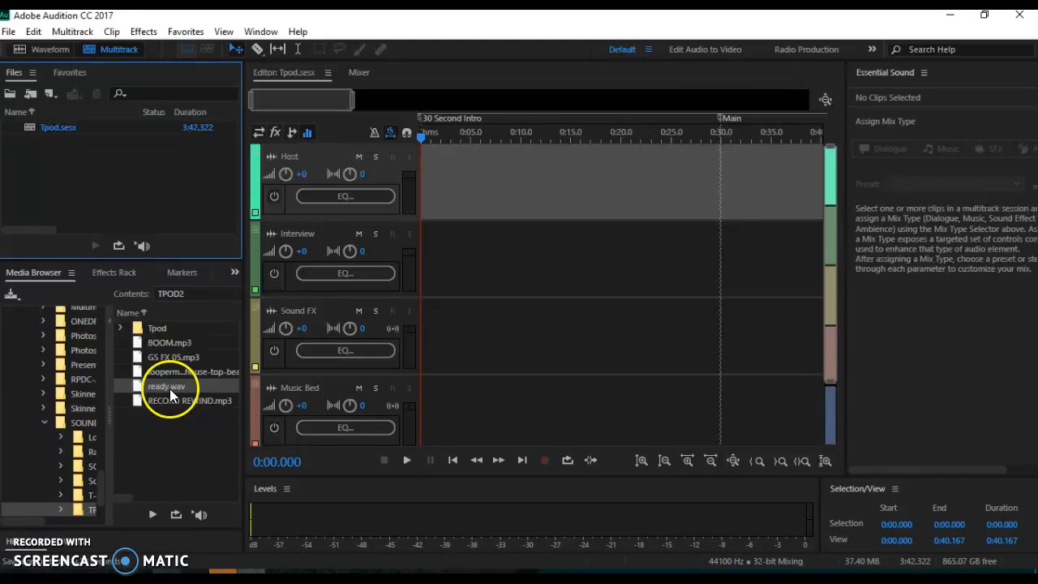
pyautogui.moveTo(160, 388); pyautogui.dragTo(103, 170)
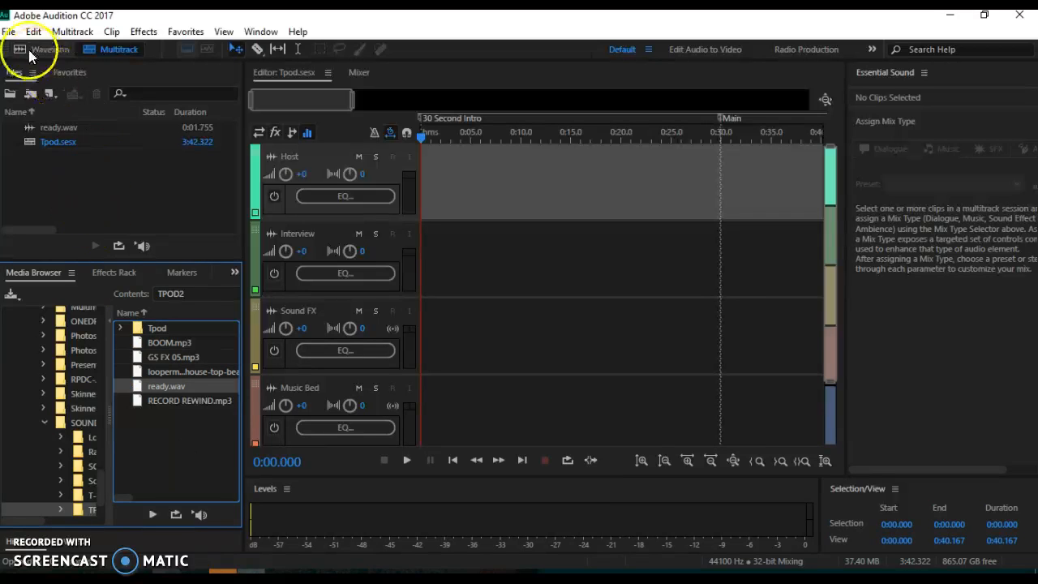
# Step: Create a new stereo audio file named world with a 44100 Hz sample rate and 32-bit float depth
pyautogui.click(9, 31)
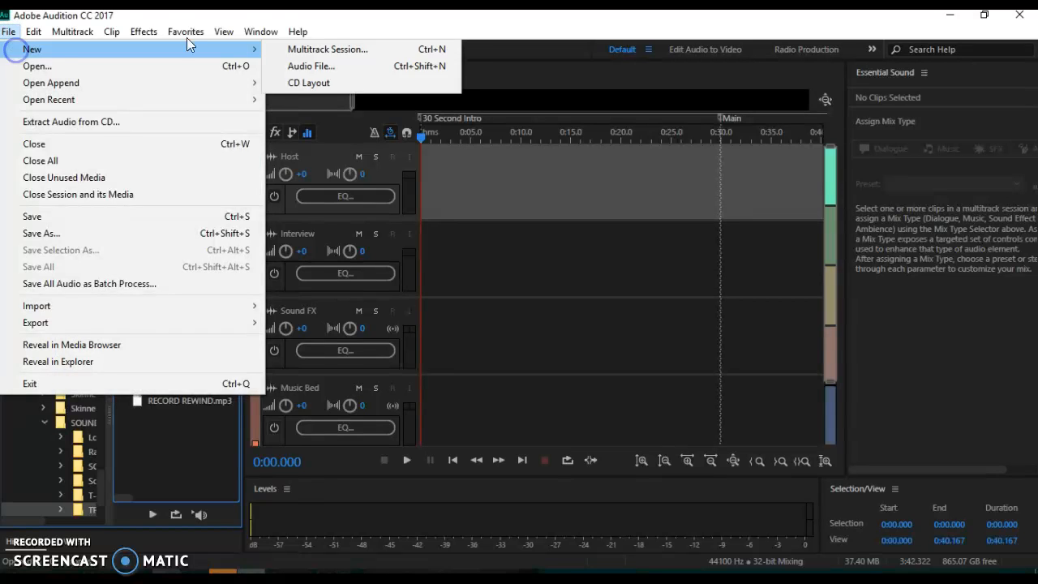
pyautogui.moveTo(37, 49)
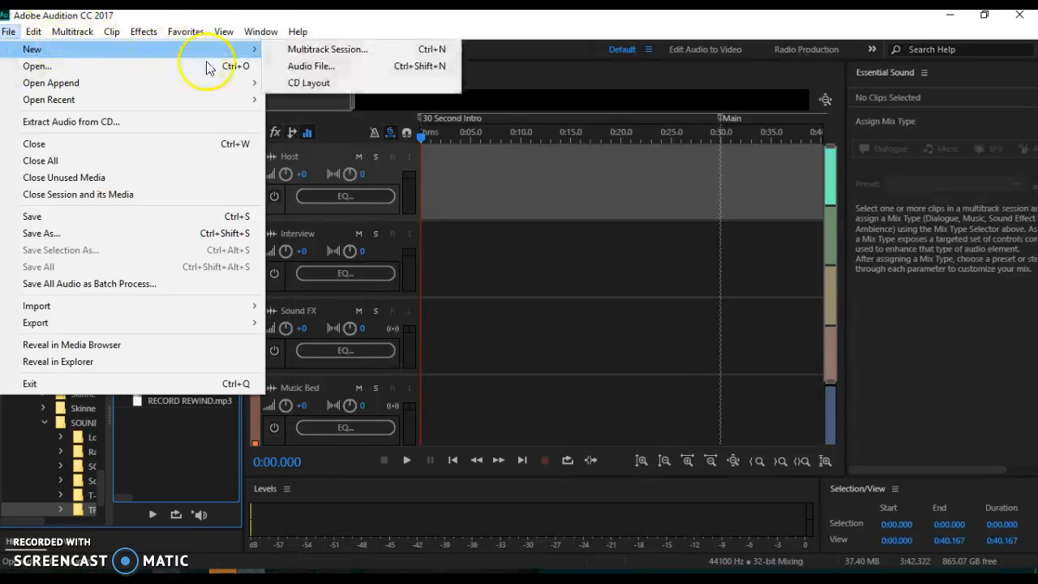
pyautogui.click(288, 65)
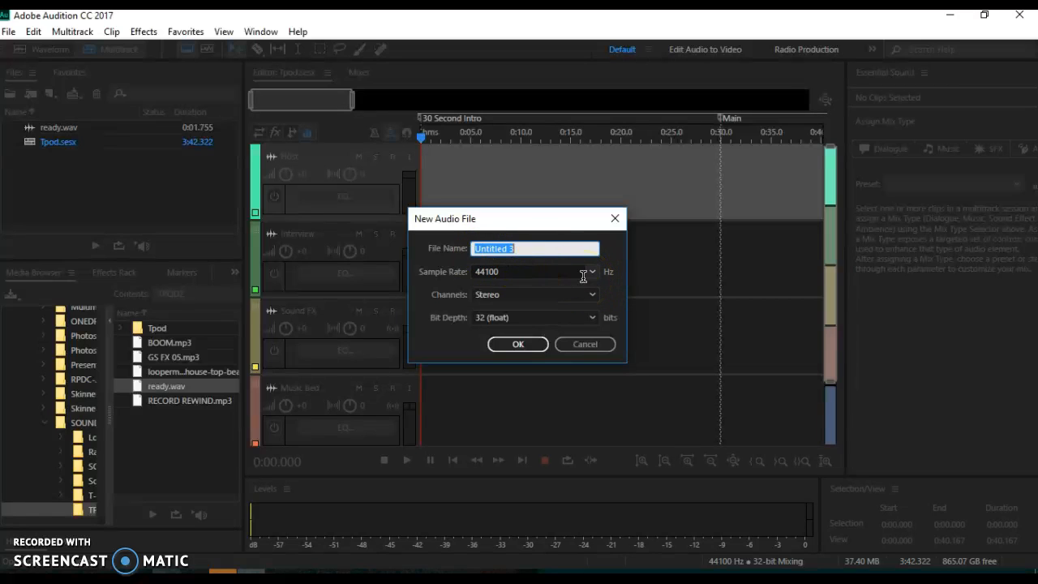
pyautogui.write('world')
pyautogui.click(518, 343)
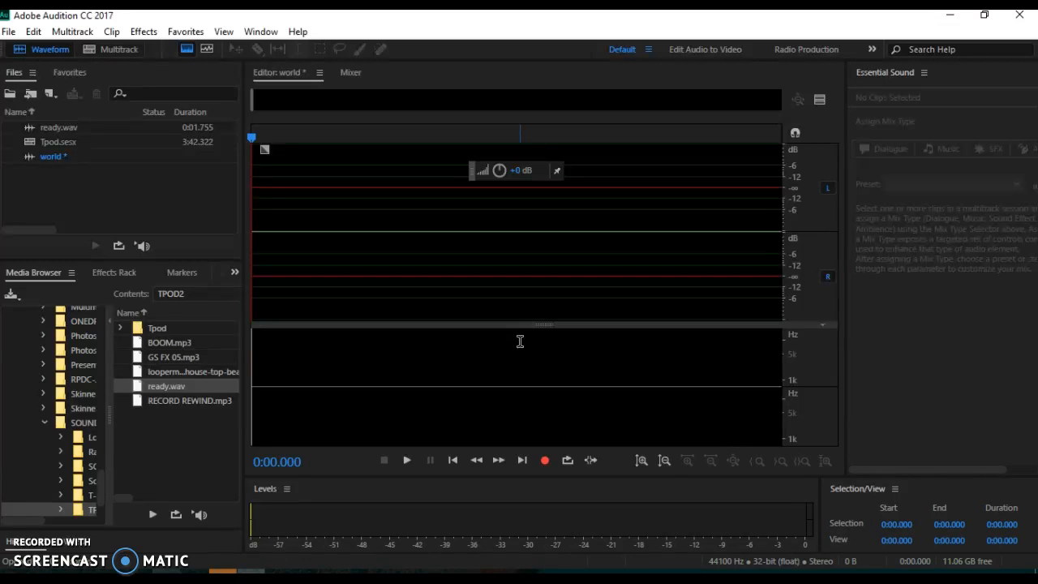
# Step: Record a voice clip about 5.4 seconds long into the world file
pyautogui.click(407, 294)
pyautogui.click(492, 464)
pyautogui.click(539, 462)
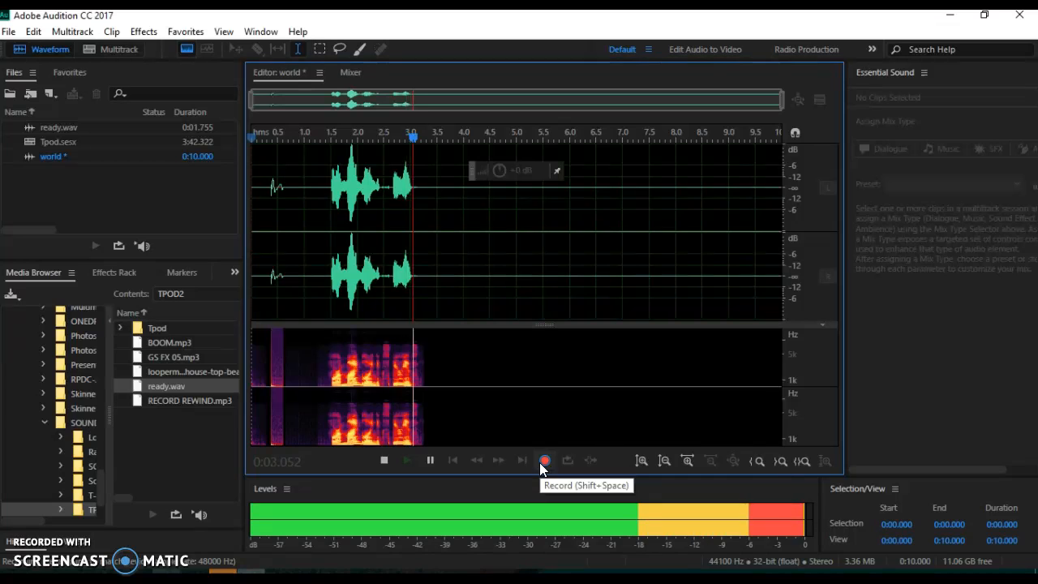
pyautogui.click(384, 460)
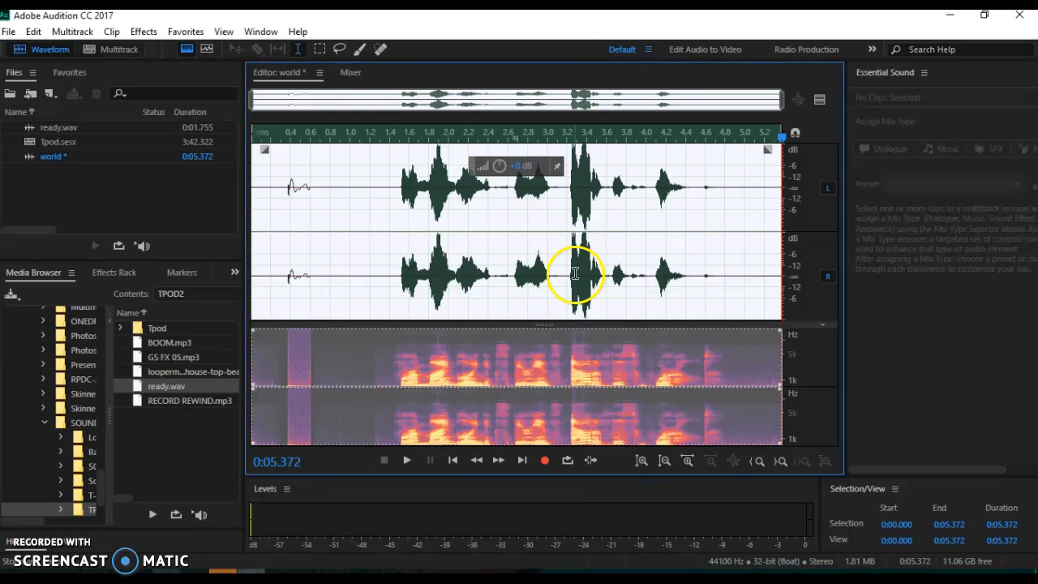
# Step: Trim the world recording to the speech between about 1.09 and 4.89 seconds and normalize it to -3 dB
pyautogui.moveTo(734, 201); pyautogui.dragTo(359, 199)
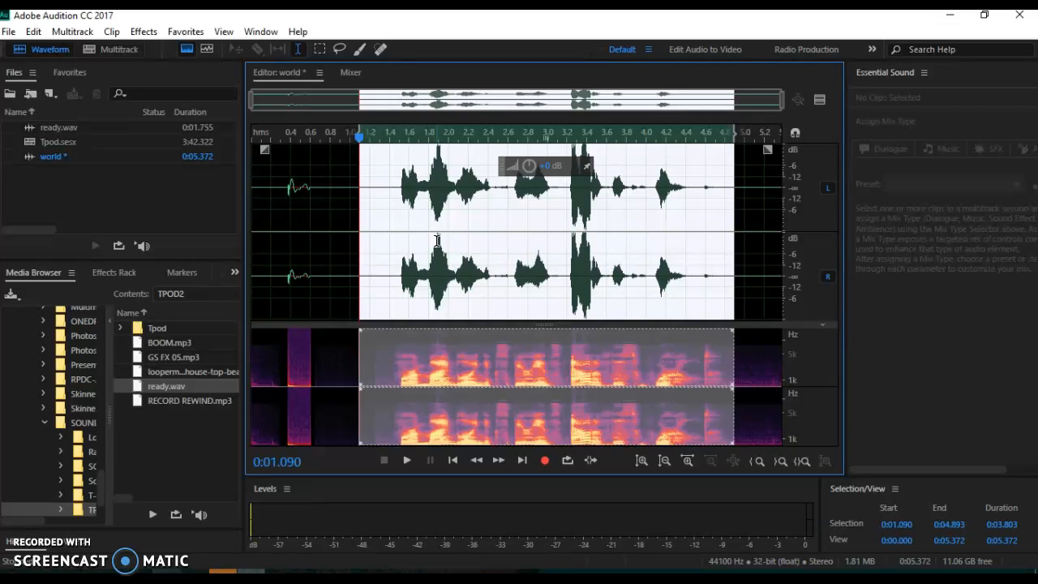
pyautogui.hotkey('ctrl', 't')
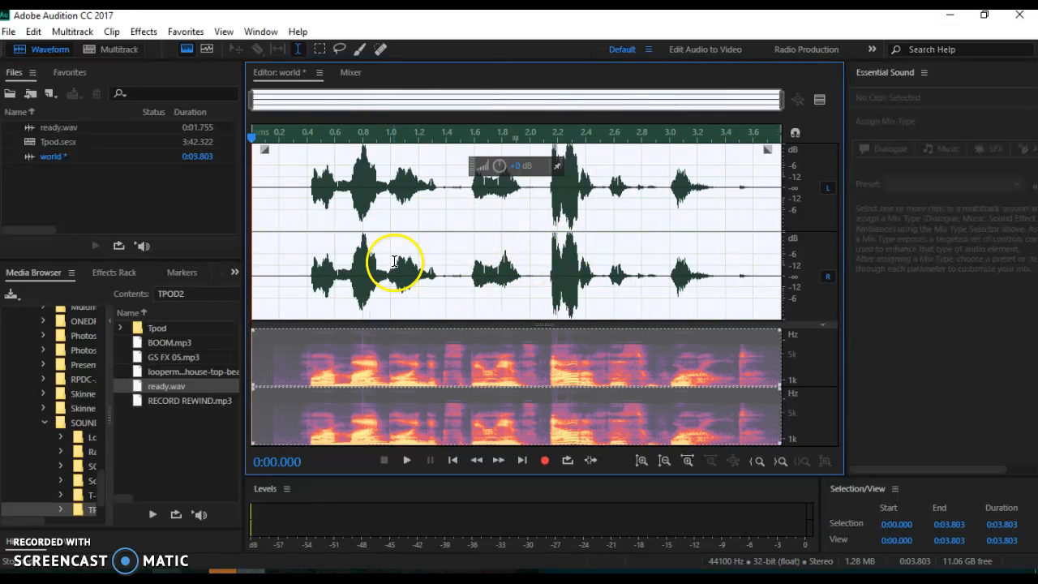
pyautogui.click(186, 31)
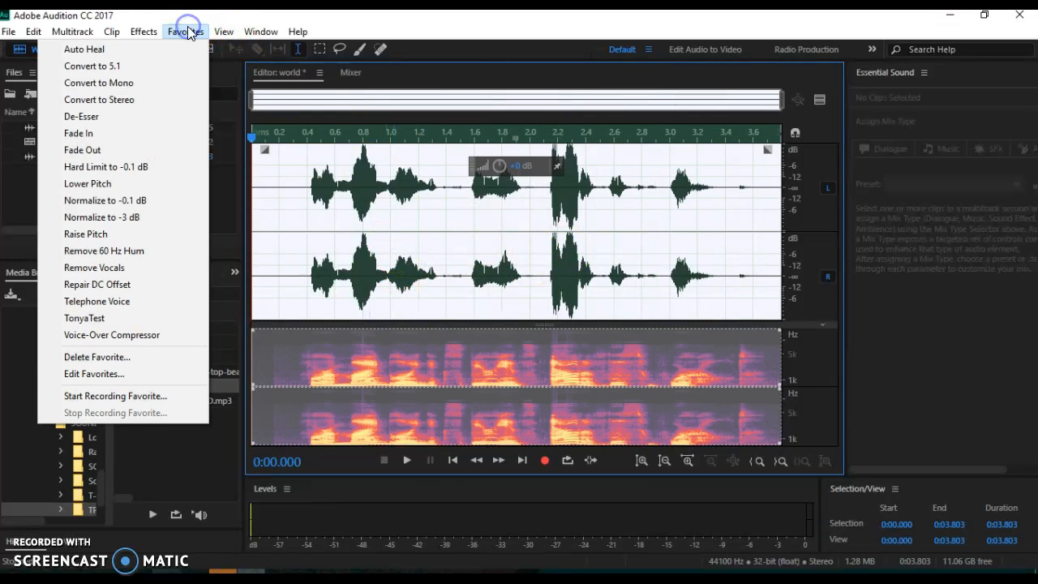
pyautogui.click(138, 216)
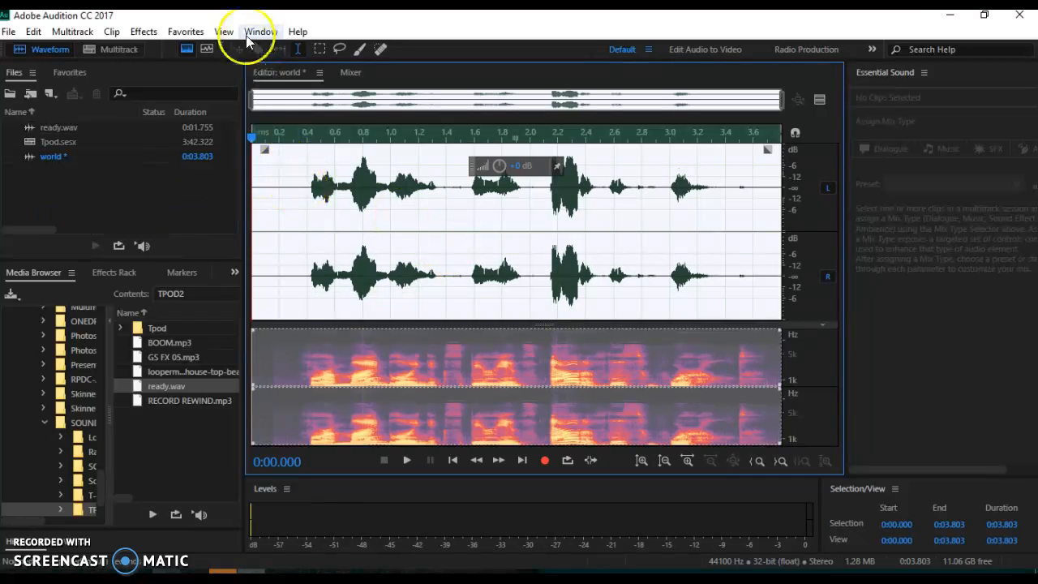
# Step: Play back the trimmed and normalized world recording from near its start
pyautogui.click(317, 202)
pyautogui.click(275, 186)
pyautogui.press('space')
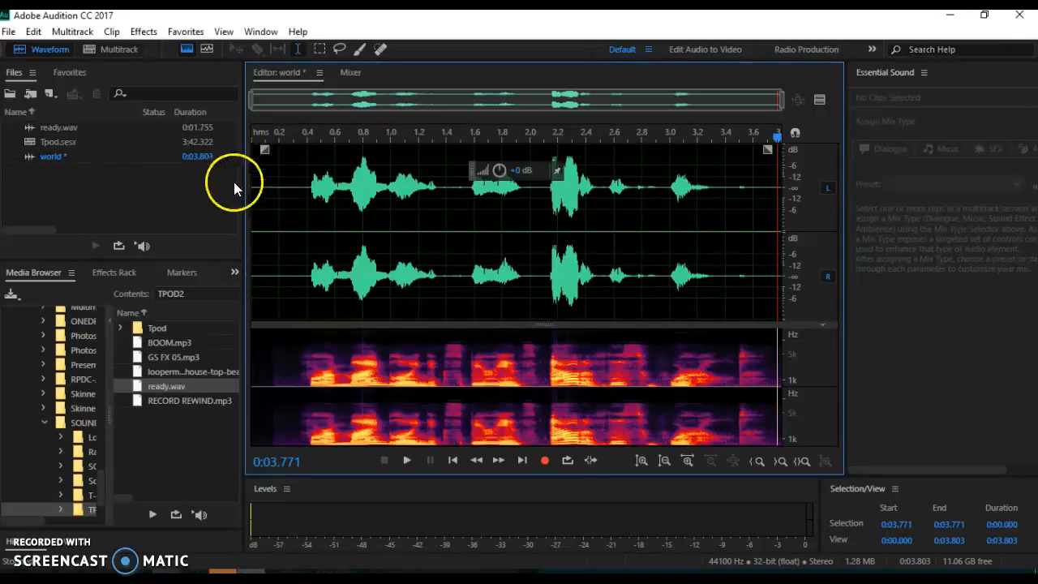
# Step: Save the recording as world.wav in Wave PCM format in the F:\SOUND EFFECTS PACK\TPOD2 folder
pyautogui.click(9, 31)
pyautogui.click(47, 232)
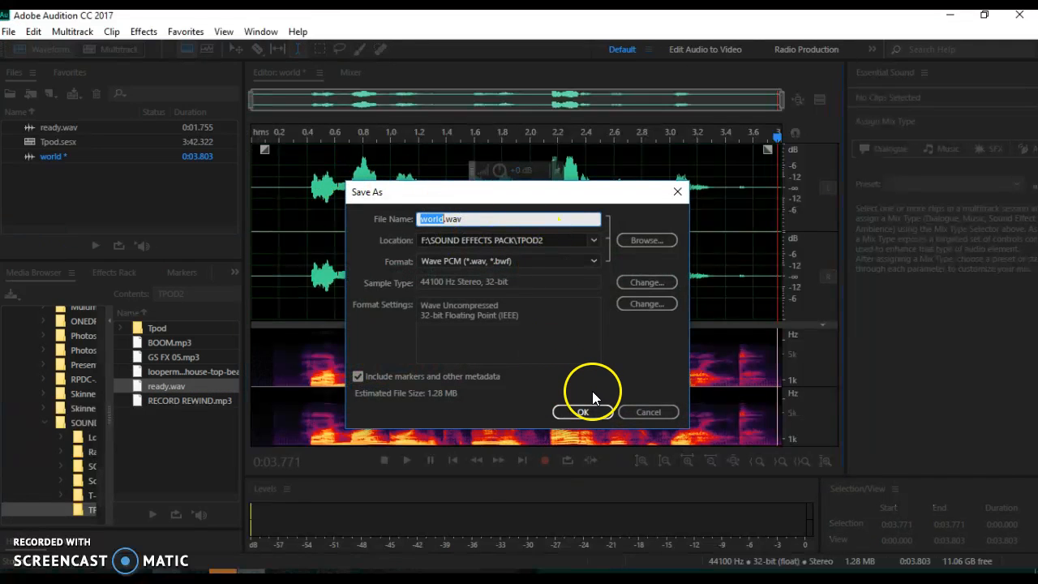
pyautogui.click(588, 412)
pyautogui.click(280, 74)
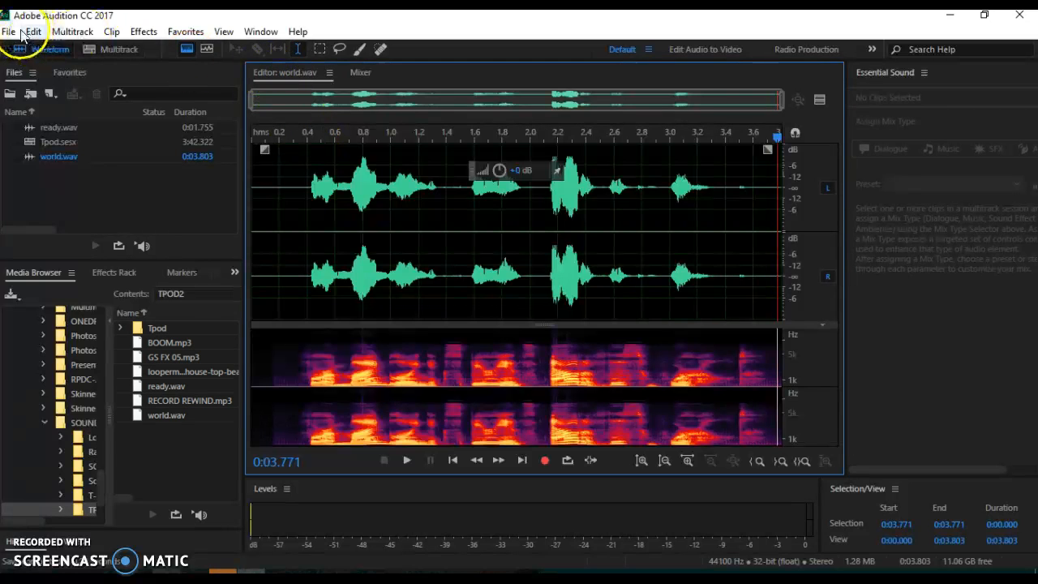
# Step: Close the world.wav file and add the saved world.wav from the TPOD2 folder back to the project files
pyautogui.click(10, 30)
pyautogui.click(33, 143)
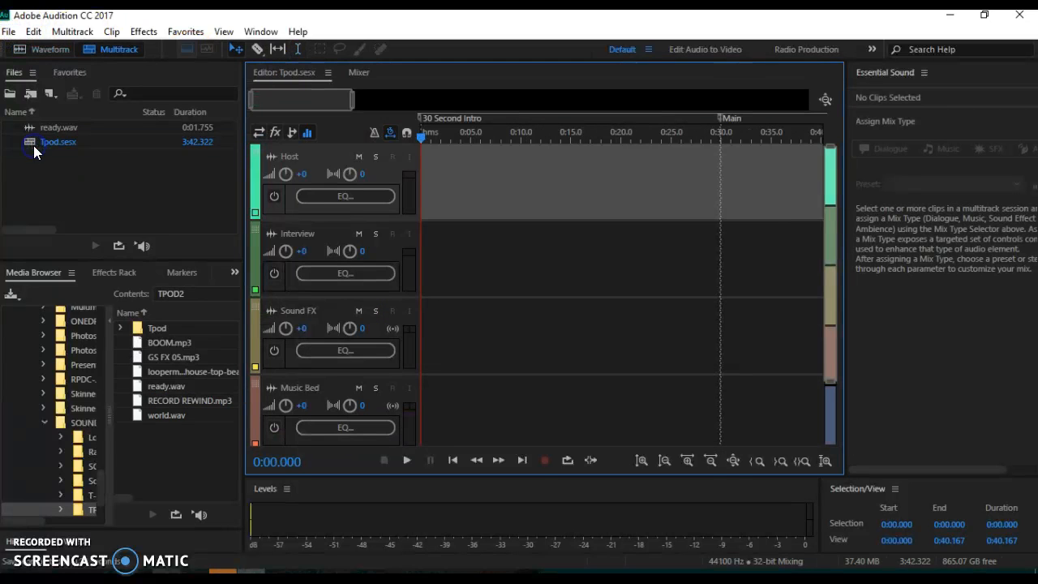
pyautogui.click(98, 193)
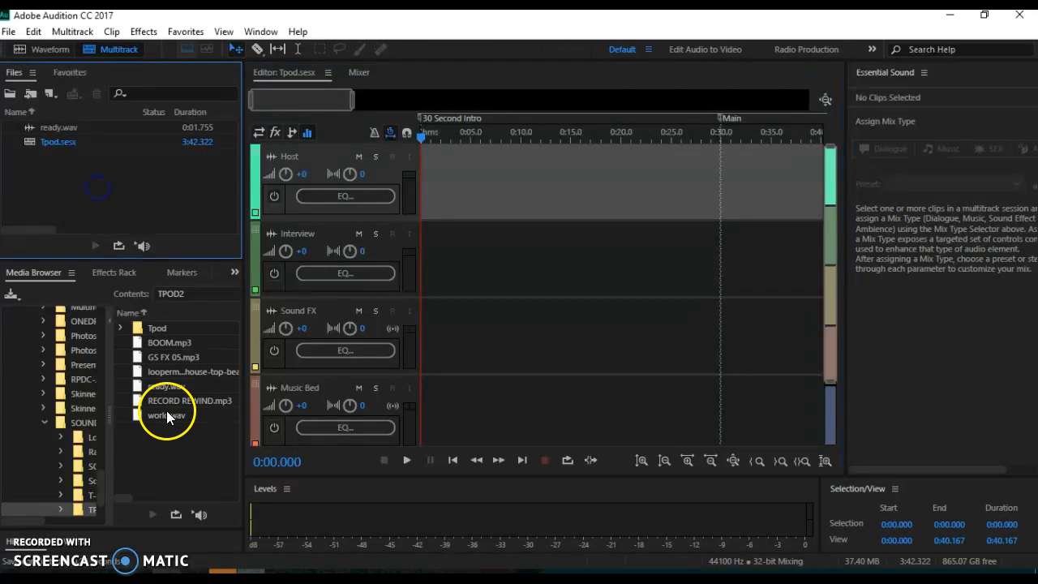
pyautogui.moveTo(166, 413); pyautogui.dragTo(156, 191)
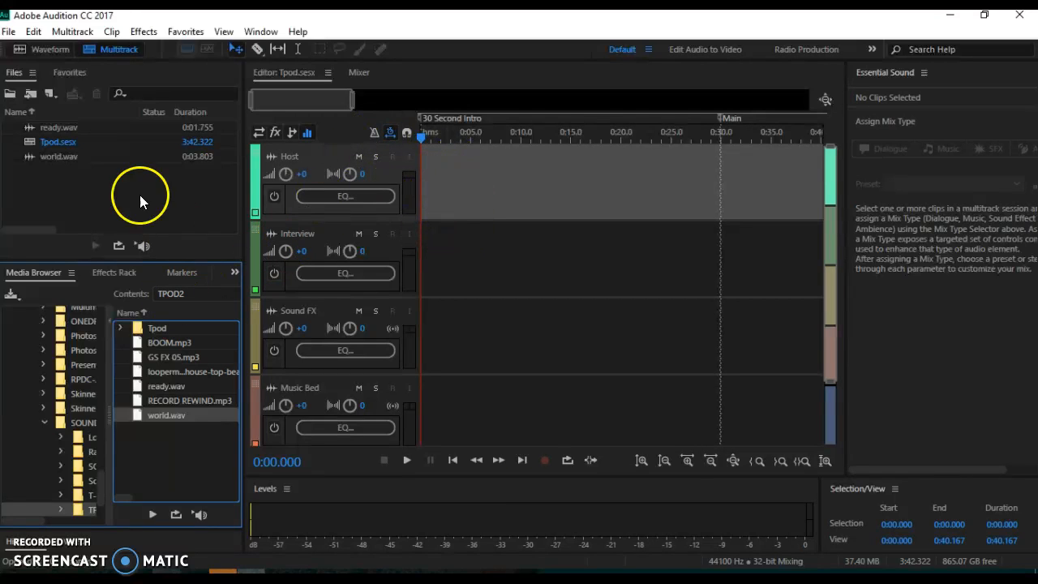
# Step: Place ready.wav at the start of the Host track and world.wav directly after it on the same track
pyautogui.click(48, 127)
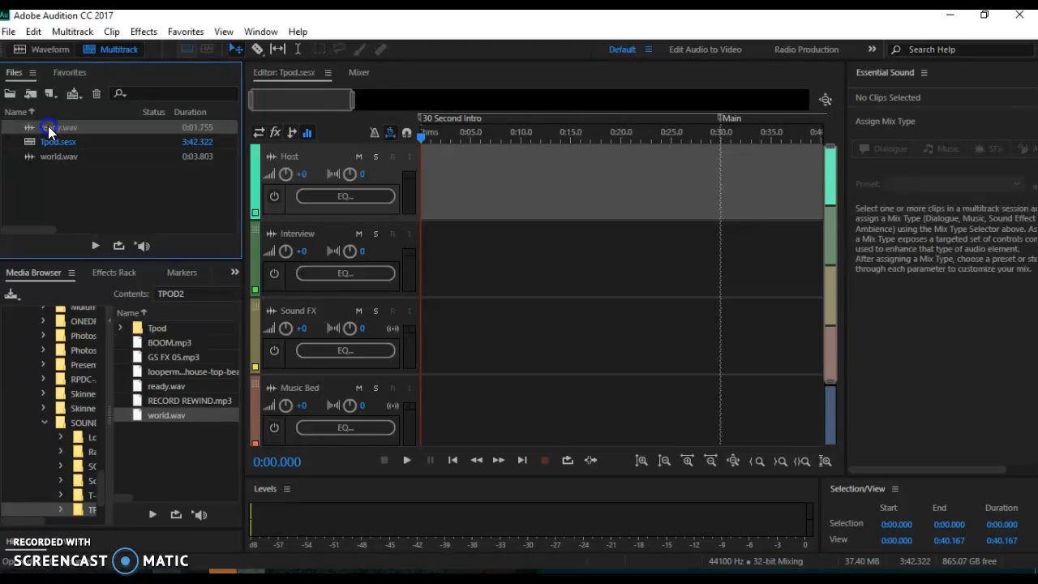
pyautogui.moveTo(47, 127); pyautogui.dragTo(420, 198)
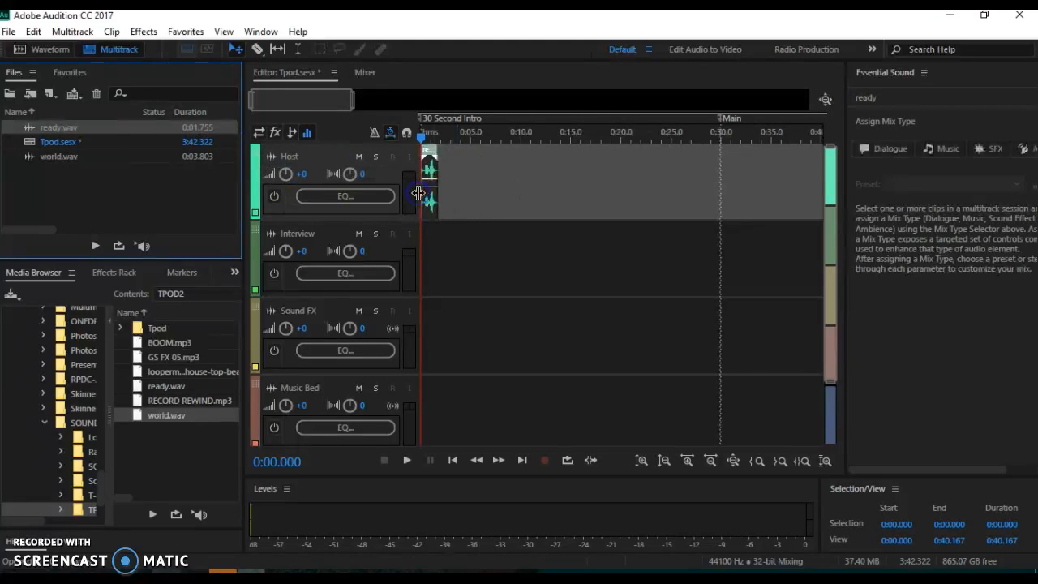
pyautogui.click(687, 462)
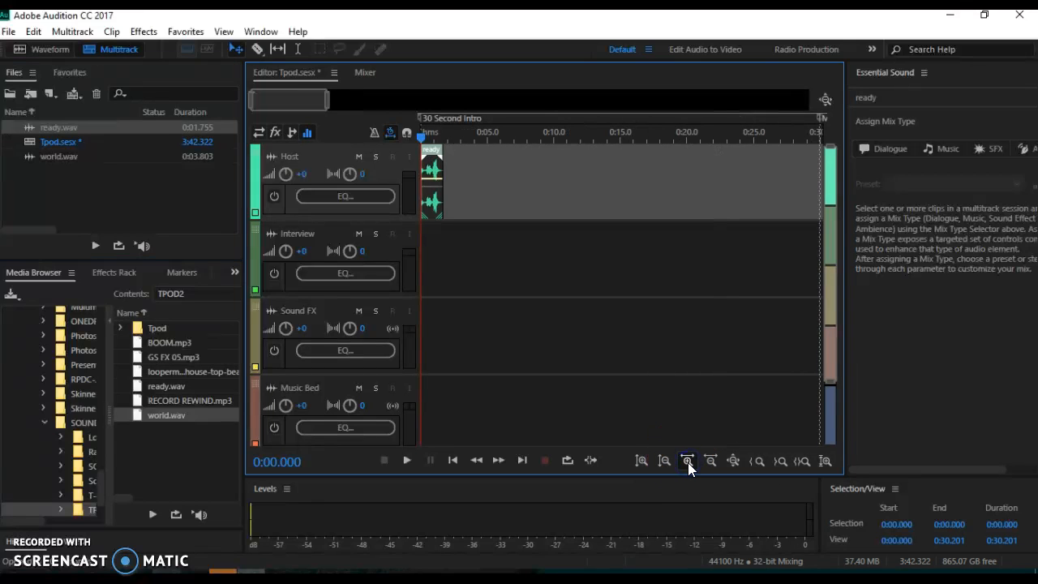
pyautogui.click(687, 461)
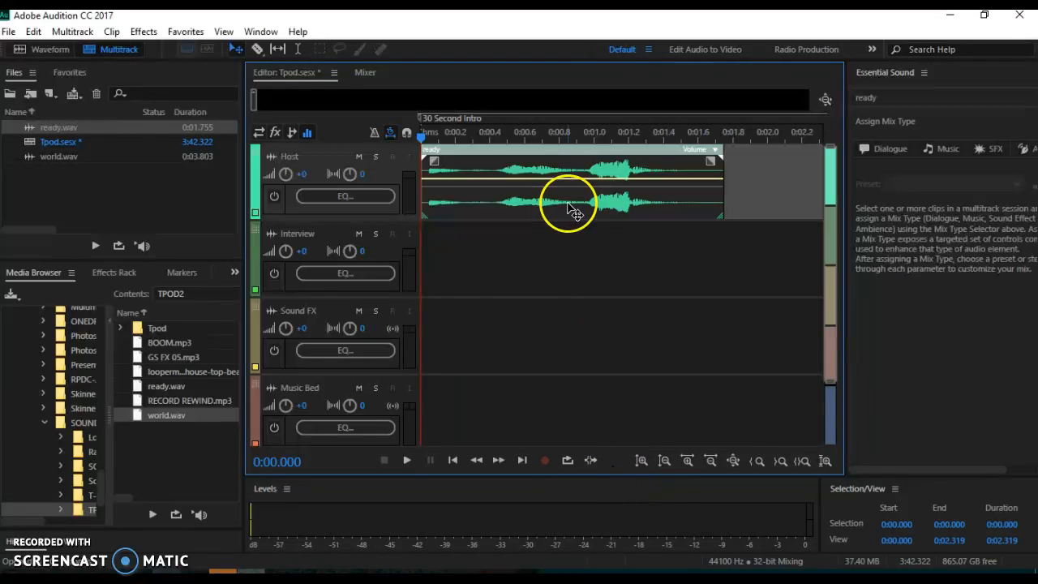
pyautogui.click(81, 156)
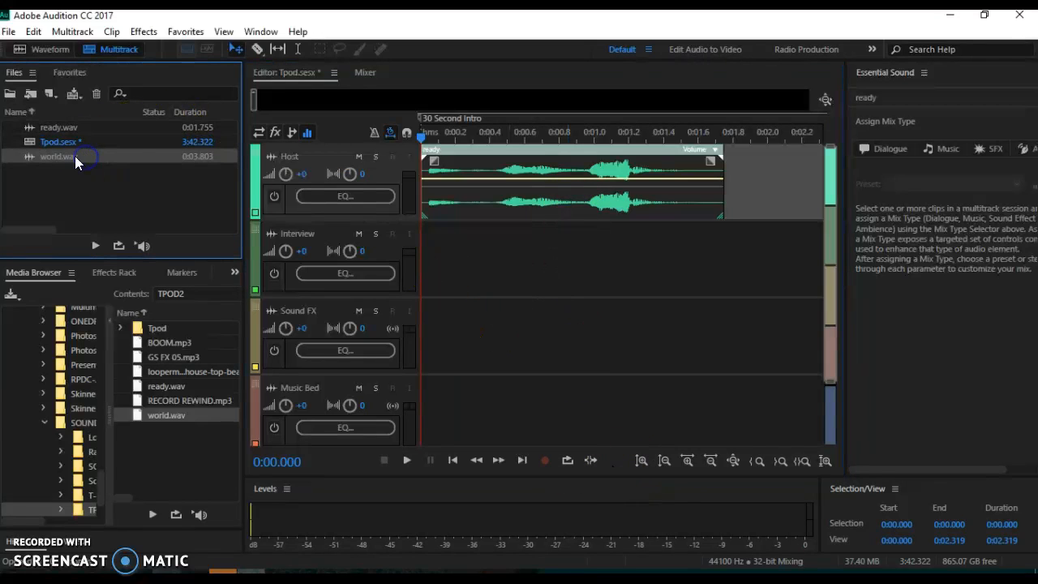
pyautogui.moveTo(61, 162); pyautogui.dragTo(723, 206)
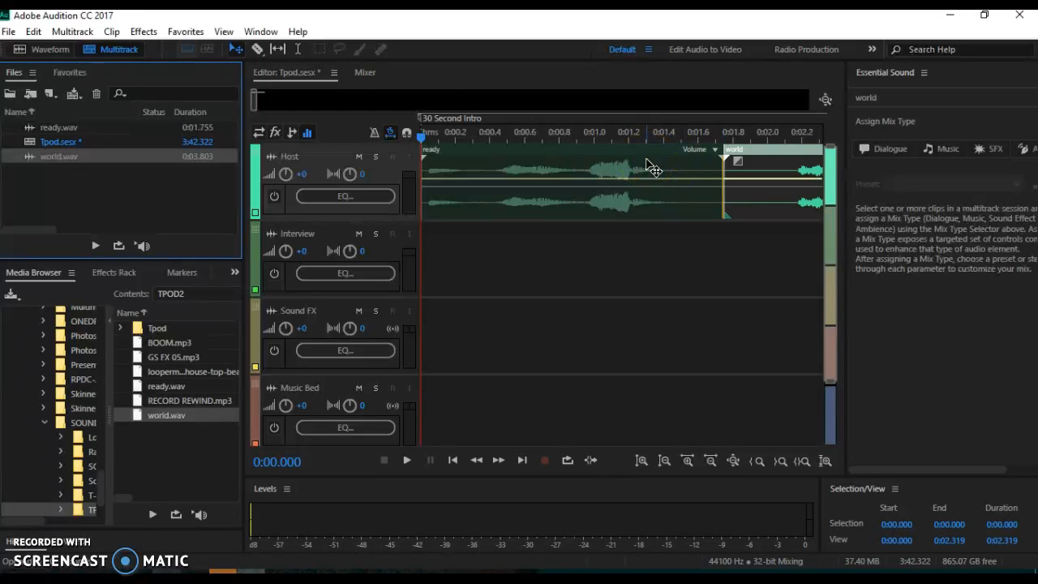
pyautogui.click(116, 199)
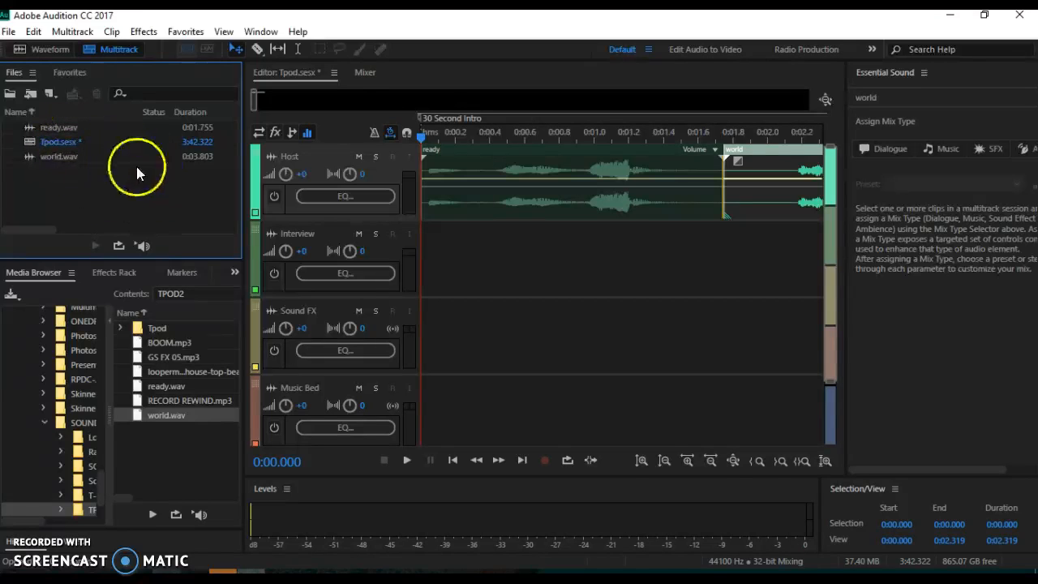
# Step: Add BOOM.mp3, GS FX 05.mp3, the looperman house-top-beat loop and RECORD REWIND.mp3 from the TPOD2 folder to the project files
pyautogui.click(148, 347)
pyautogui.moveTo(167, 345); pyautogui.dragTo(102, 217)
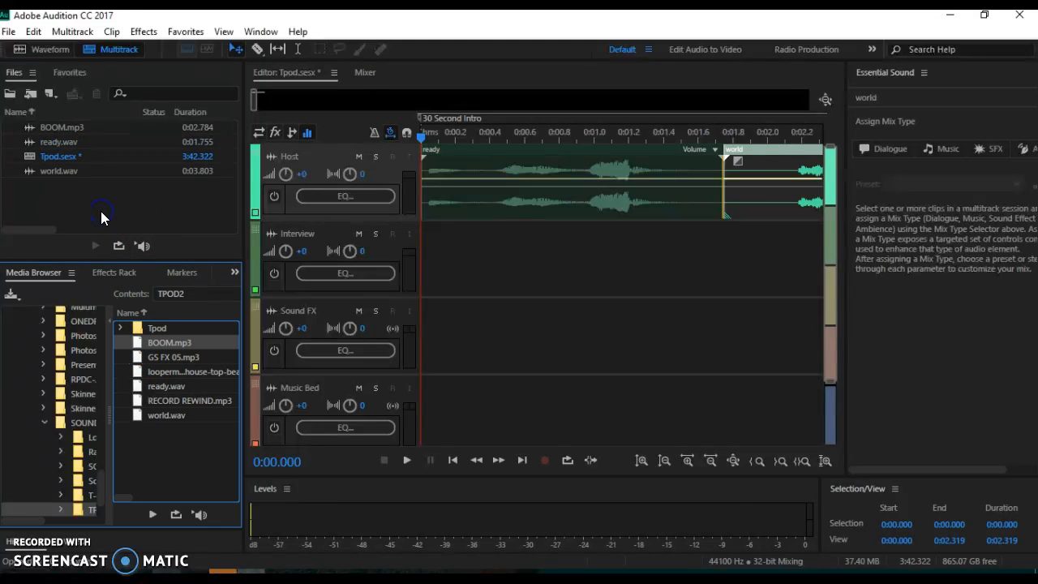
pyautogui.click(164, 356)
pyautogui.moveTo(164, 358); pyautogui.dragTo(106, 211)
pyautogui.click(145, 333)
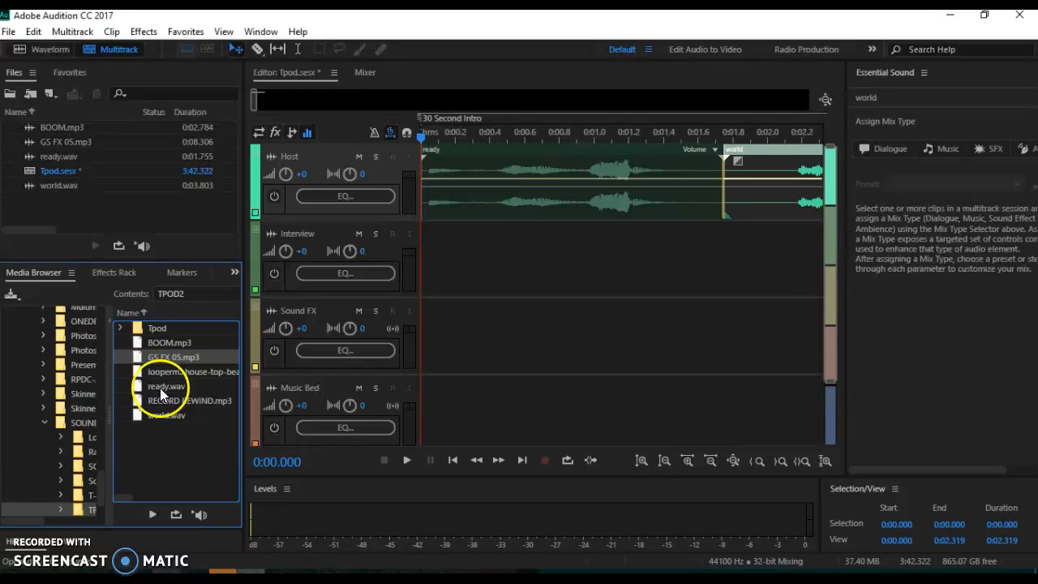
pyautogui.moveTo(178, 374); pyautogui.dragTo(116, 213)
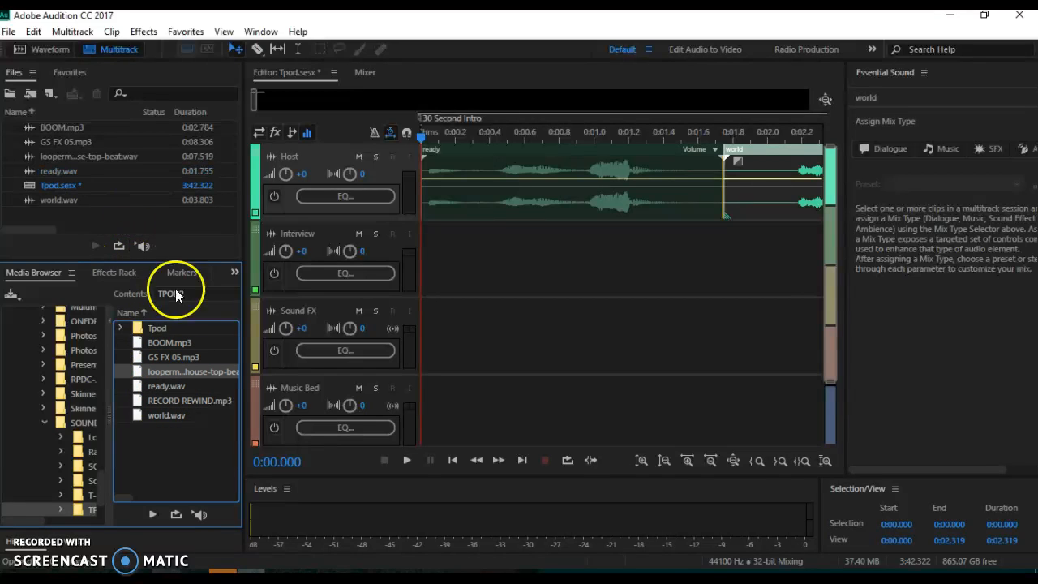
pyautogui.moveTo(176, 401); pyautogui.dragTo(120, 221)
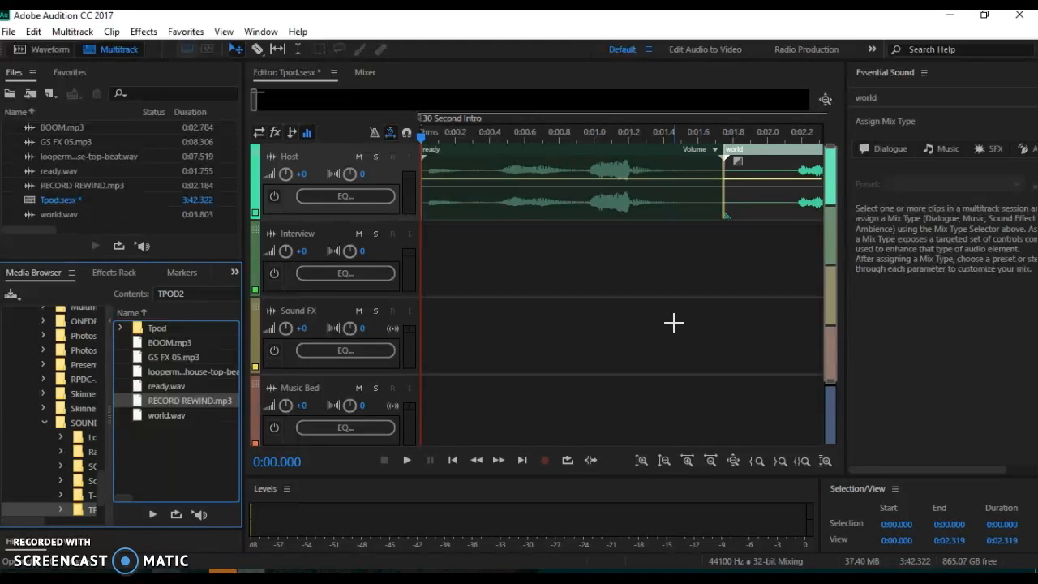
pyautogui.click(545, 307)
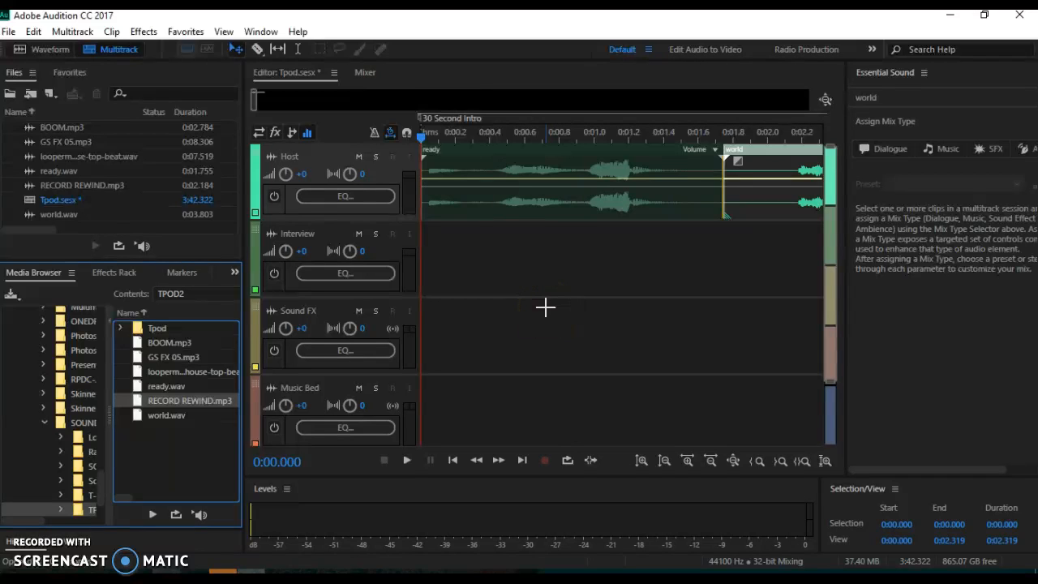